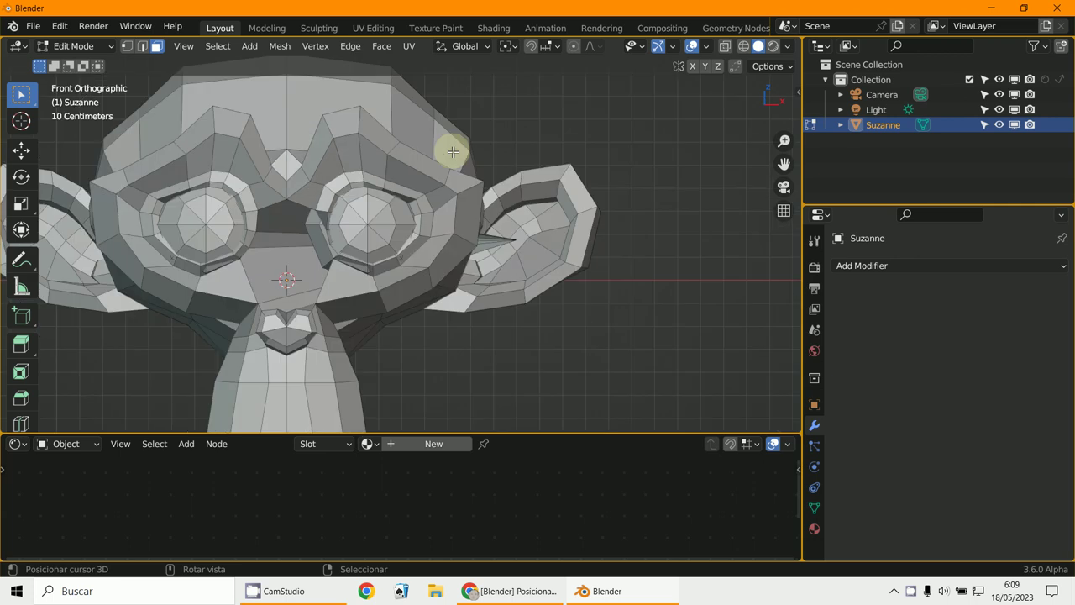
Step: Snap the selected part of Suzanne's mesh to the 3D cursor
{"action": "scroll", "coordinate": [446, 149], "scroll_direction": "down", "scroll_amount": 8}
{"action": "scroll", "coordinate": [526, 283], "scroll_direction": "up", "scroll_amount": 4}
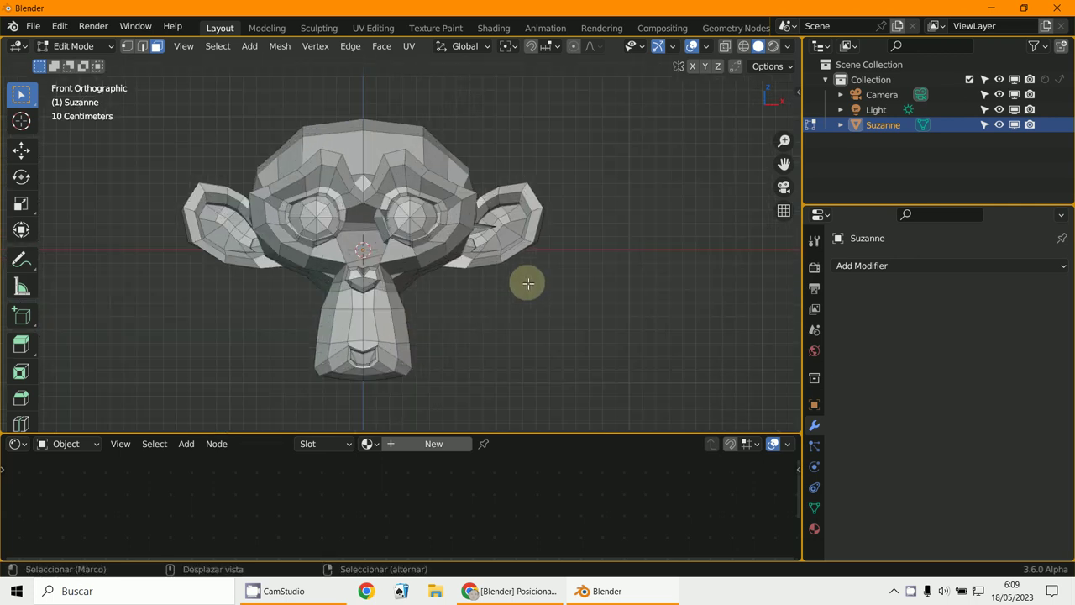
{"action": "key", "text": "shift+s"}
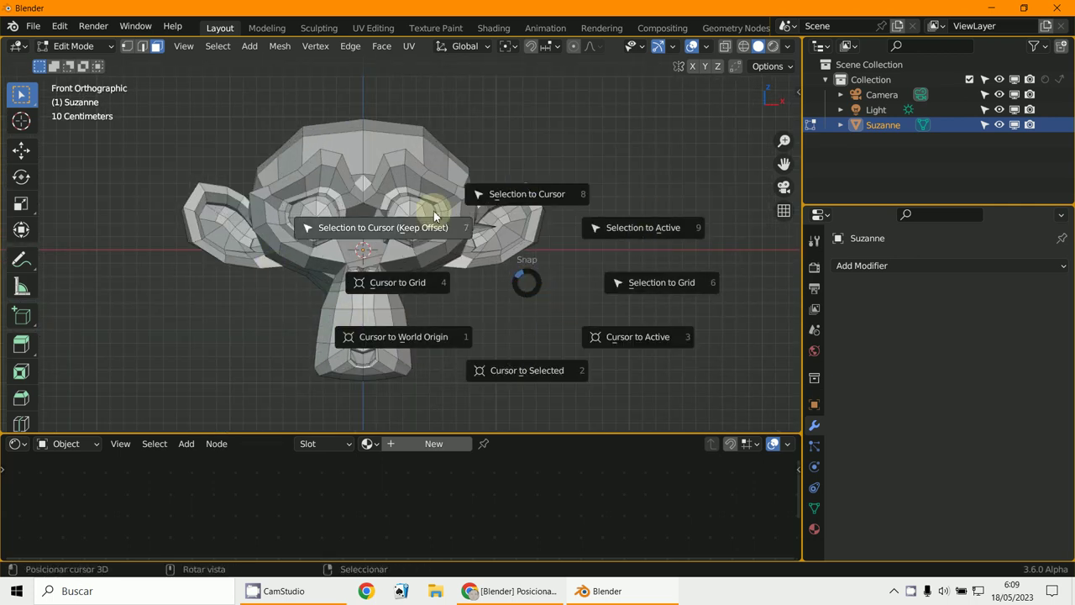
{"action": "left_click", "coordinate": [509, 72]}
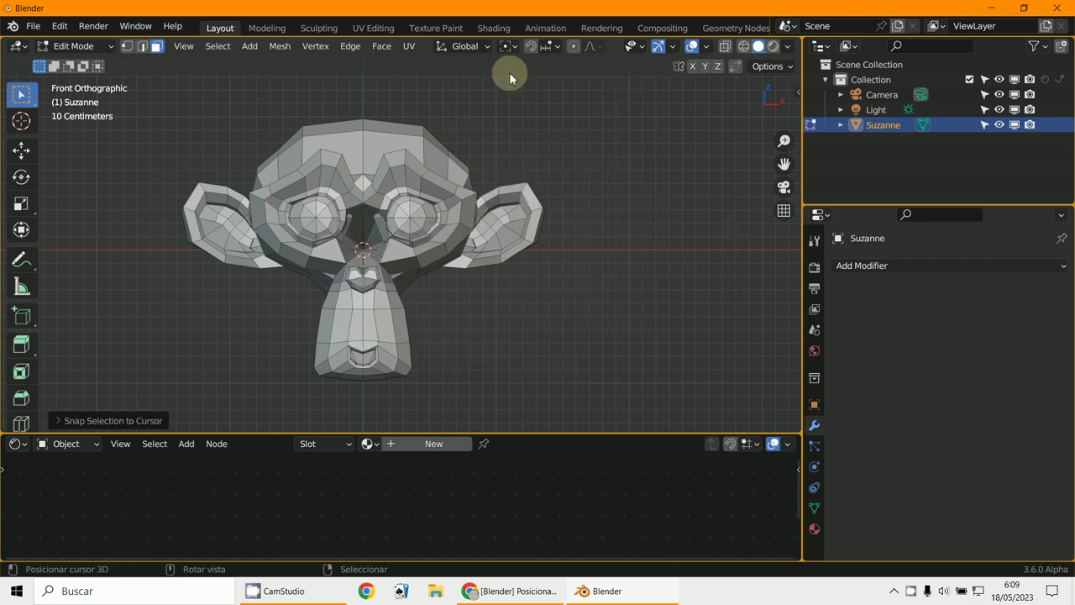
{"action": "scroll", "coordinate": [510, 173], "scroll_direction": "up", "scroll_amount": 3}
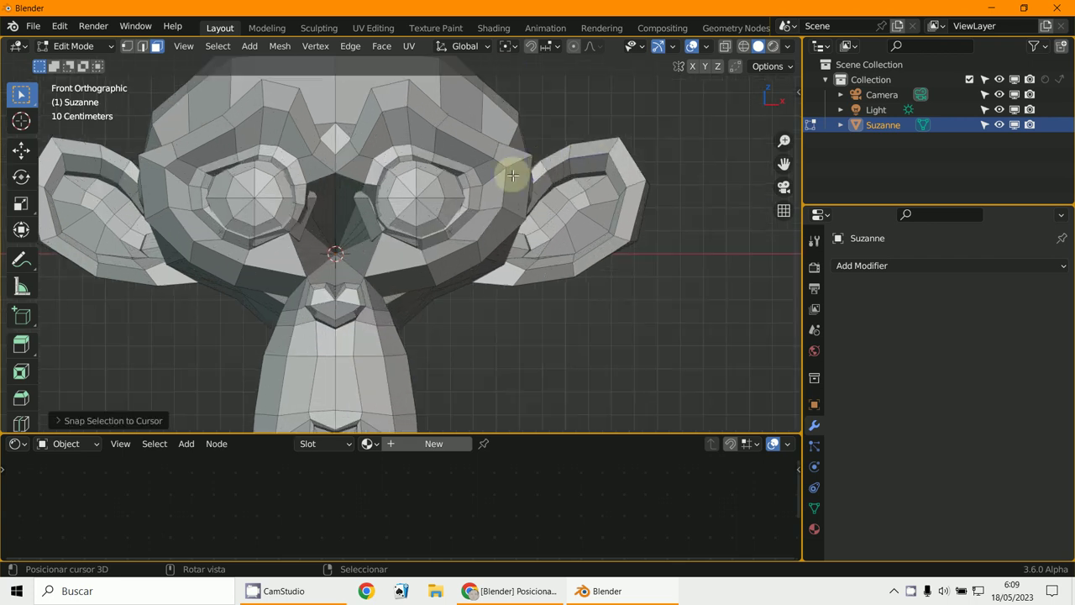
Step: Switch to vertex selection, grow a selection over the inside of the +X ear, and circle-select the outer rim vertices
{"action": "left_click", "coordinate": [128, 47]}
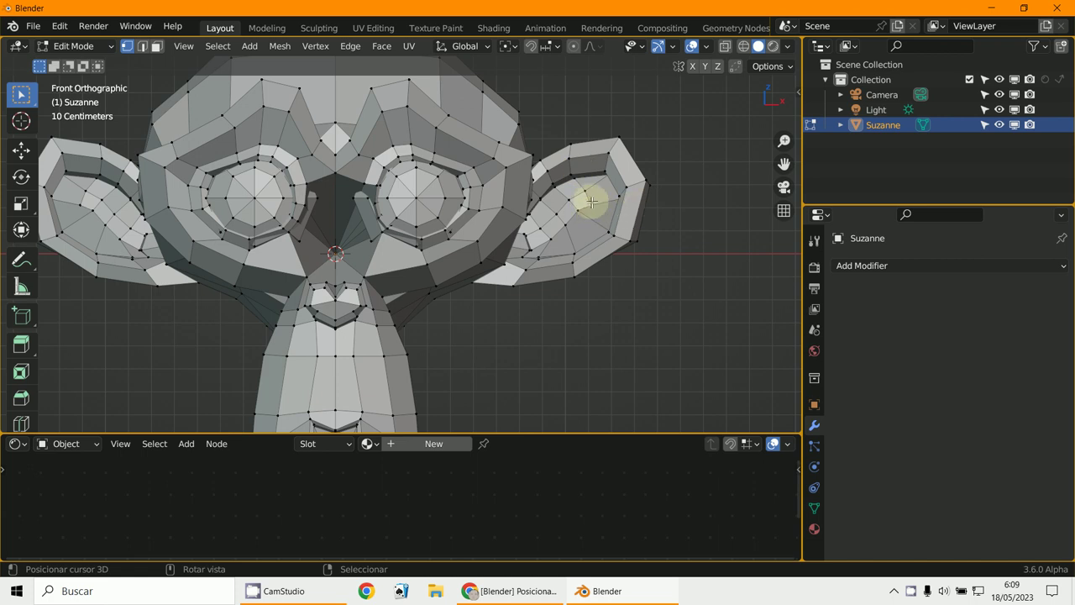
{"action": "key", "text": "ctrl+KP_Add"}
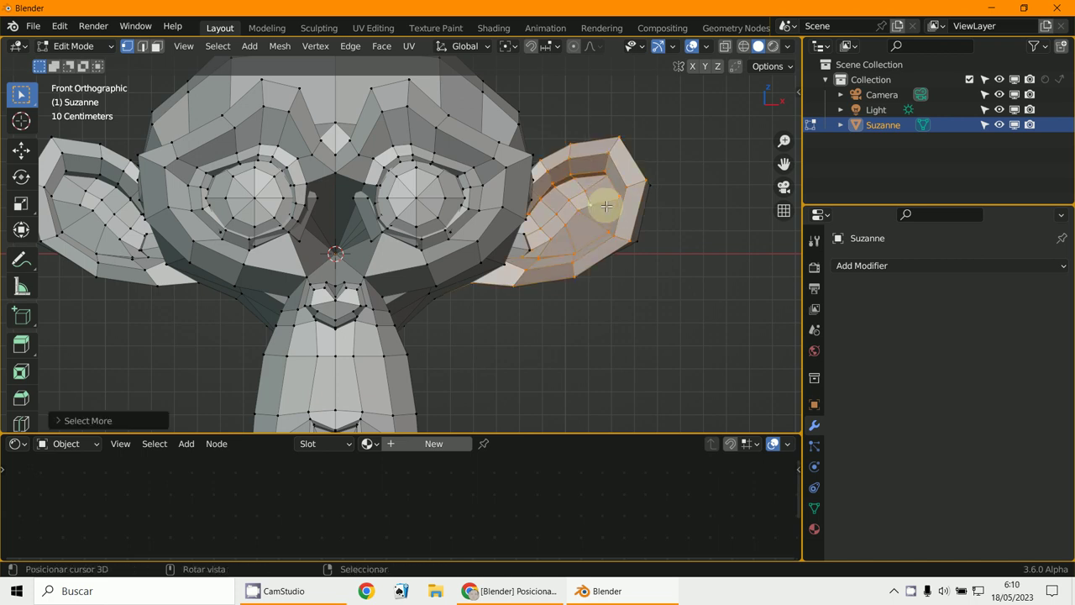
{"action": "middle_click_drag", "start_coordinate": [600, 199], "coordinate": [345, 261]}
{"action": "scroll", "coordinate": [344, 260], "scroll_direction": "up", "scroll_amount": 3}
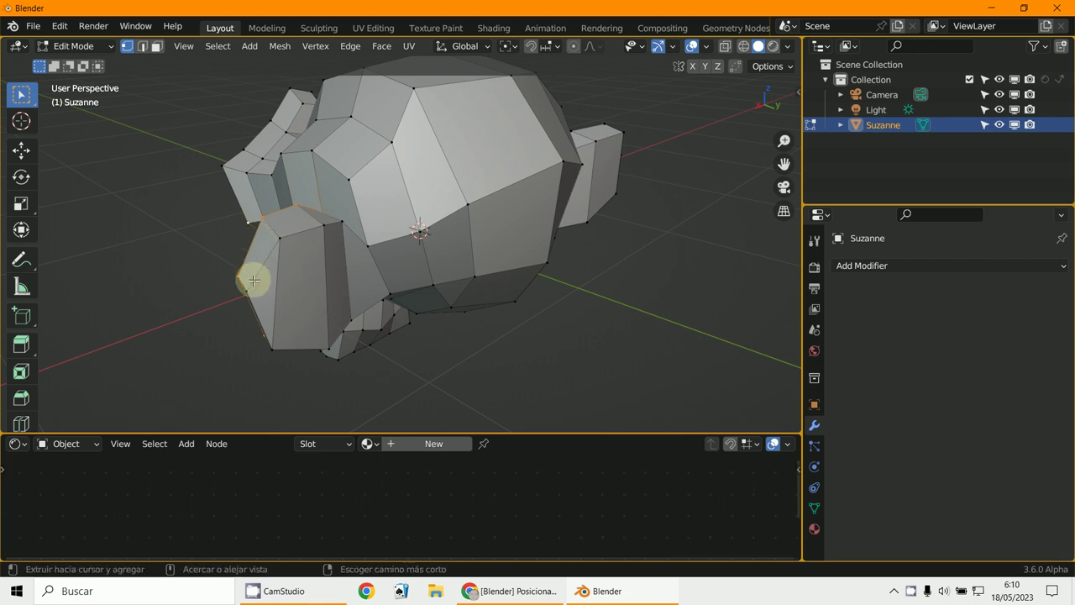
{"action": "key", "text": "c"}
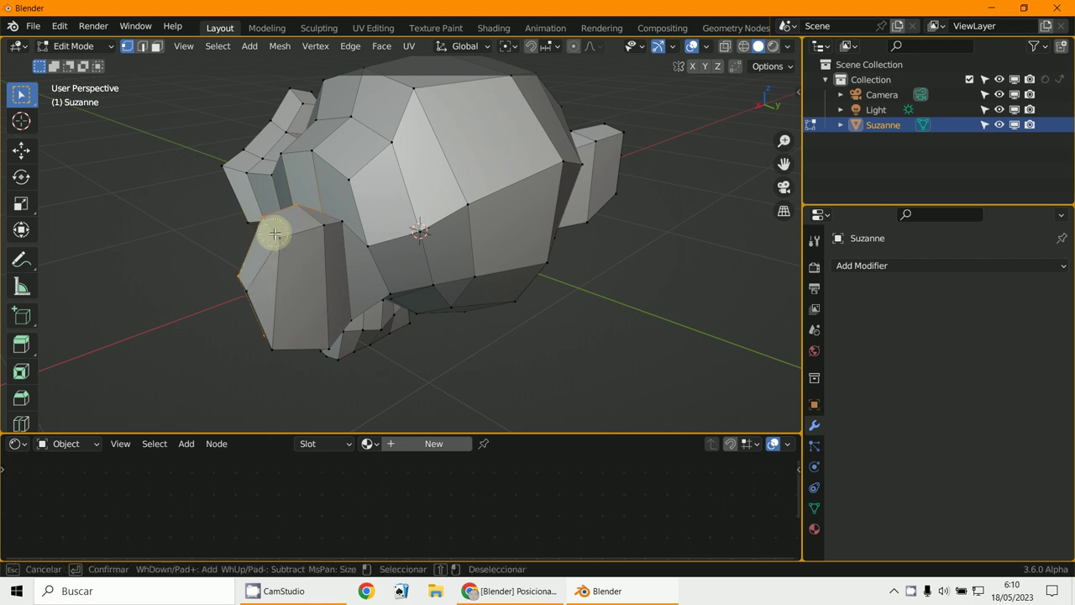
{"action": "mouse_move", "coordinate": [276, 234]}
{"action": "left_mouse_down"}
{"action": "mouse_move", "coordinate": [254, 300]}
{"action": "mouse_move", "coordinate": [272, 352]}
{"action": "mouse_move", "coordinate": [264, 280]}
{"action": "left_mouse_up"}
{"action": "key", "text": "Escape"}
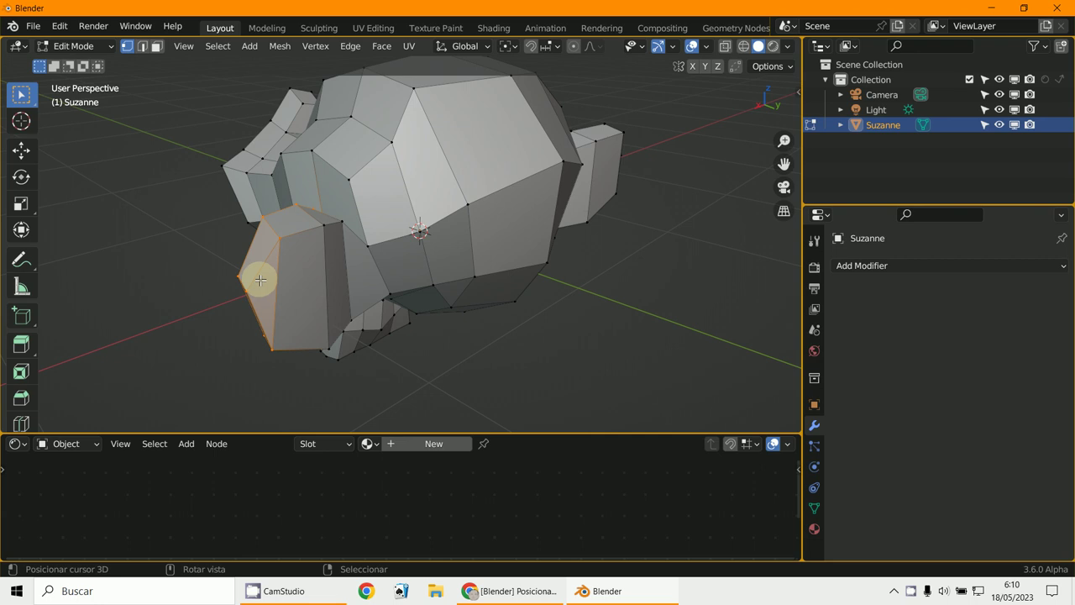
Step: Add the remaining vertices on the back of the +X ear to the selection
{"action": "middle_click_drag", "start_coordinate": [359, 338], "coordinate": [240, 219]}
{"action": "key", "text": "c"}
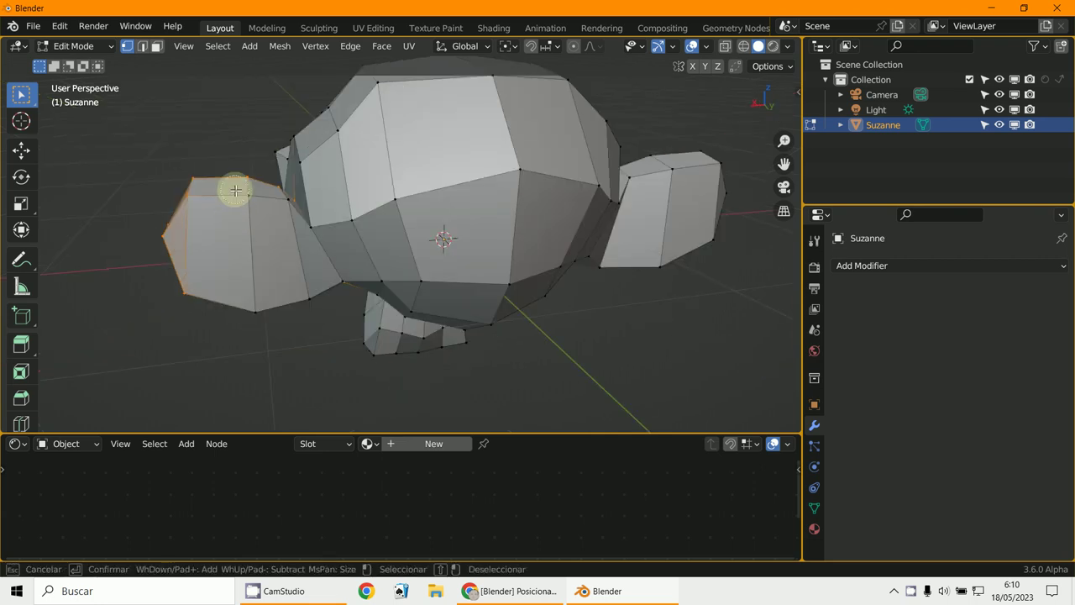
{"action": "mouse_move", "coordinate": [233, 193]}
{"action": "left_mouse_down"}
{"action": "mouse_move", "coordinate": [253, 209]}
{"action": "mouse_move", "coordinate": [254, 264]}
{"action": "mouse_move", "coordinate": [279, 325]}
{"action": "mouse_move", "coordinate": [274, 202]}
{"action": "left_mouse_up"}
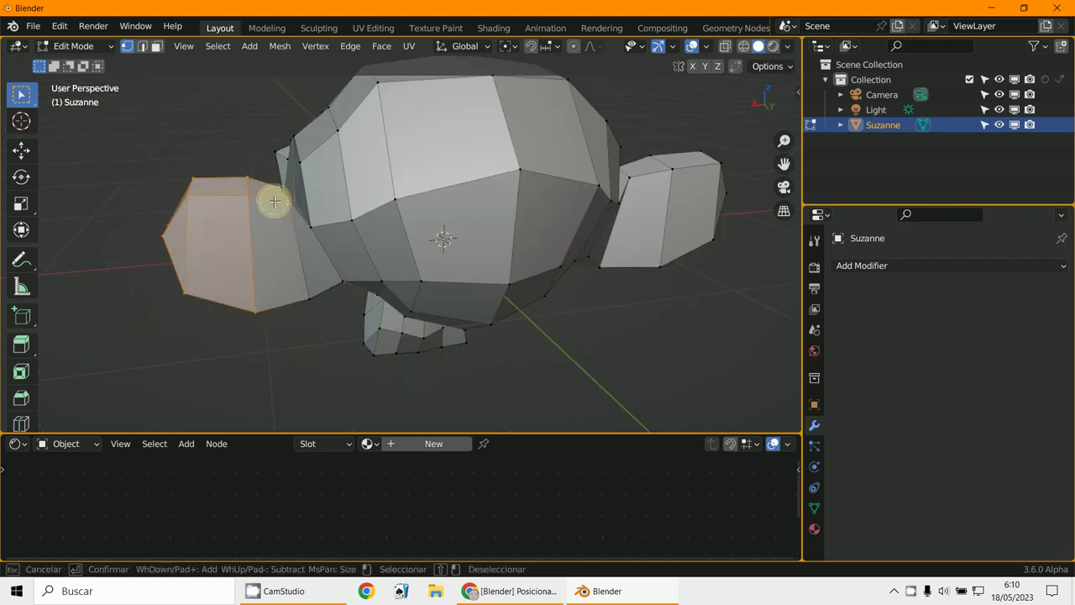
{"action": "key", "text": "Escape"}
{"action": "left_click", "coordinate": [290, 284]}
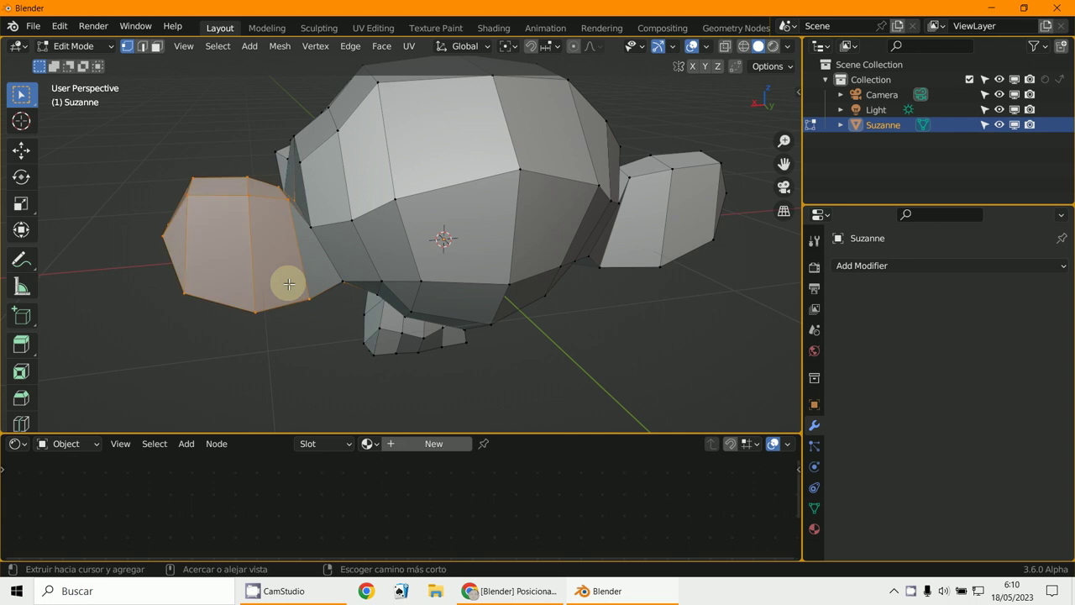
{"action": "middle_click_drag", "start_coordinate": [289, 284], "coordinate": [529, 247]}
{"action": "scroll", "coordinate": [528, 247], "scroll_direction": "up", "scroll_amount": 1}
{"action": "key", "text": "KP_1"}
{"action": "scroll", "coordinate": [263, 308], "scroll_direction": "up", "scroll_amount": 4}
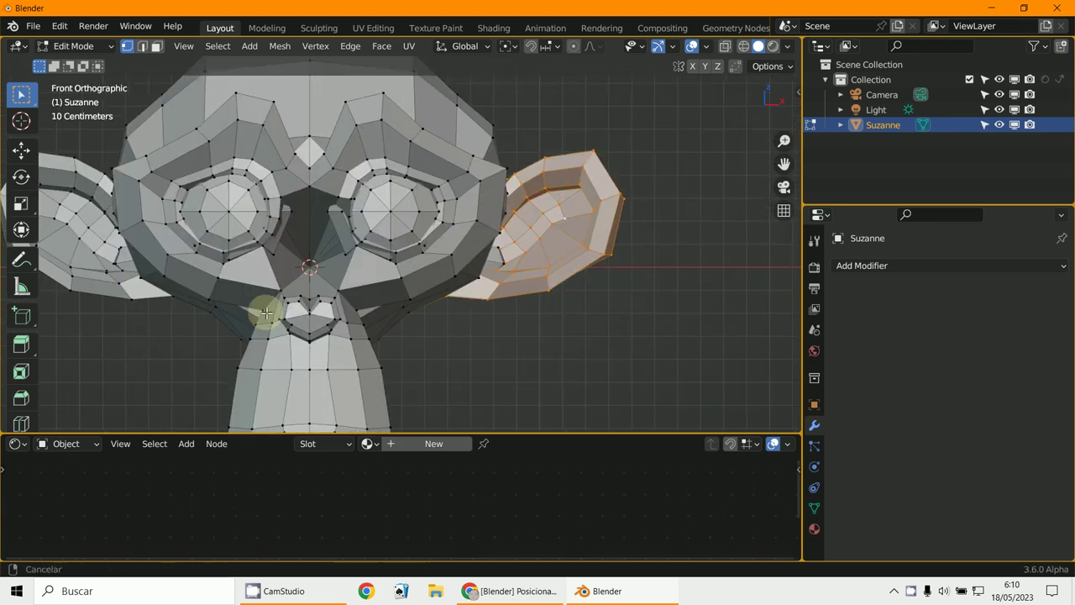
{"action": "middle_click_drag", "start_coordinate": [564, 327], "coordinate": [607, 259], "text": "shift"}
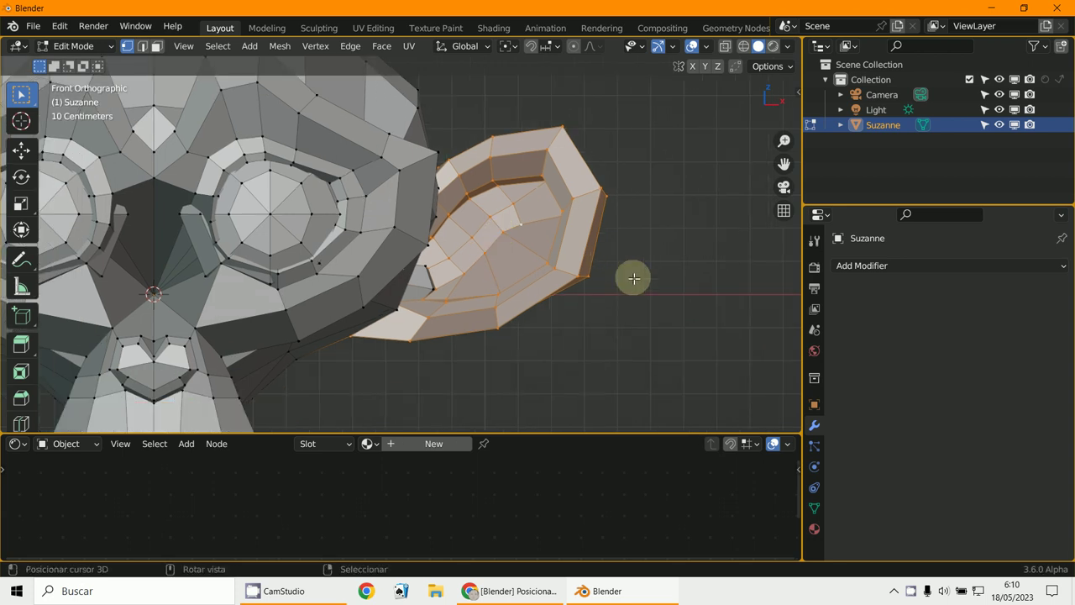
{"action": "key", "text": "g"}
{"action": "key", "text": "Escape"}
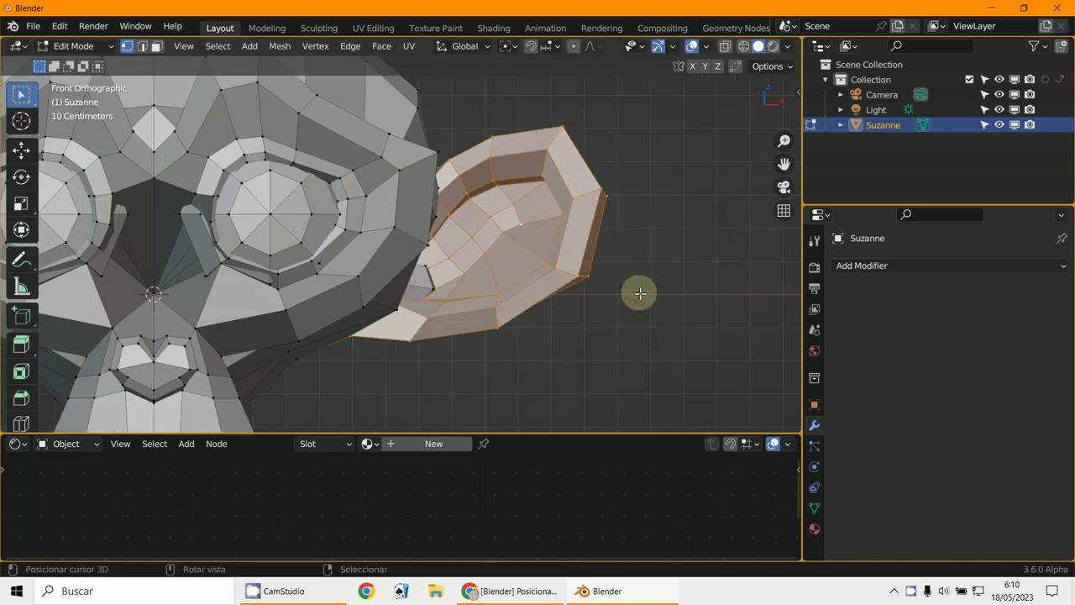
Step: Snap the 3D cursor to the selected ear vertices
{"action": "scroll", "coordinate": [470, 264], "scroll_direction": "down", "scroll_amount": 5}
{"action": "scroll", "coordinate": [463, 264], "scroll_direction": "up", "scroll_amount": 2}
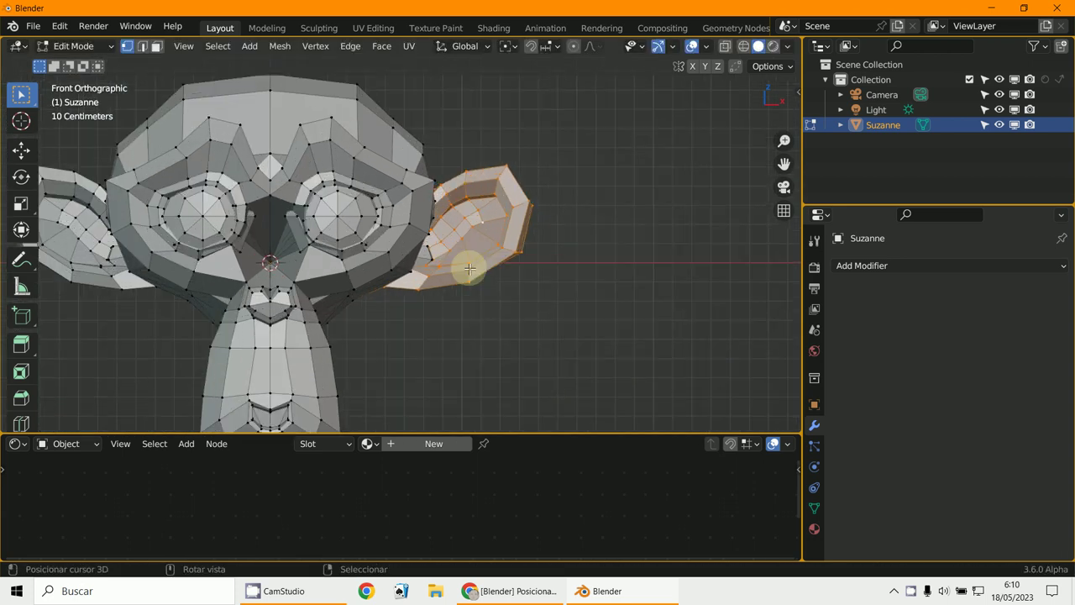
{"action": "scroll", "coordinate": [462, 236], "scroll_direction": "down", "scroll_amount": 2}
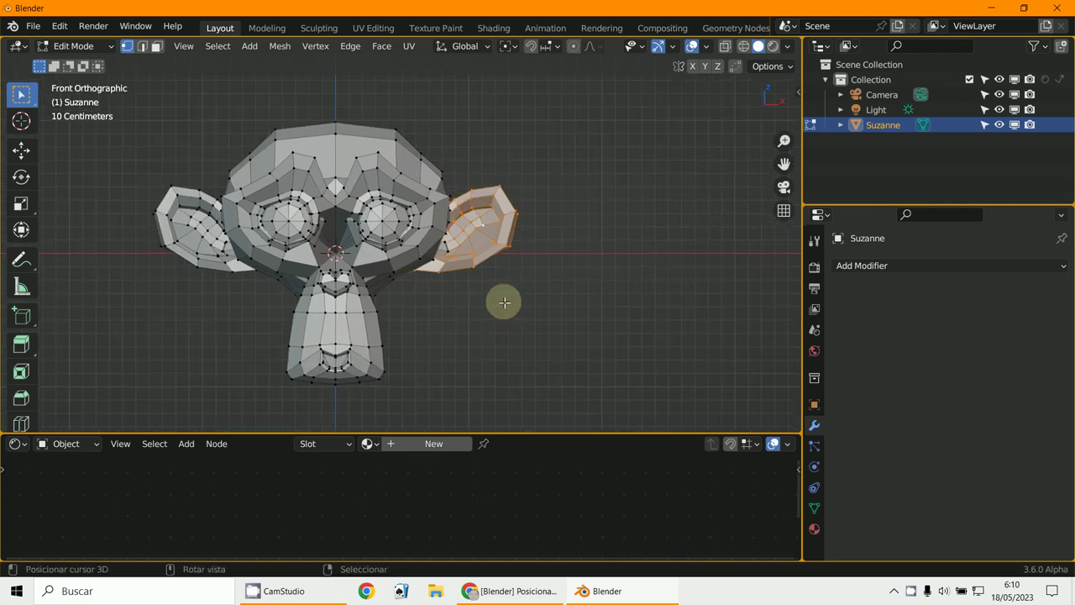
{"action": "key", "text": "shift+s"}
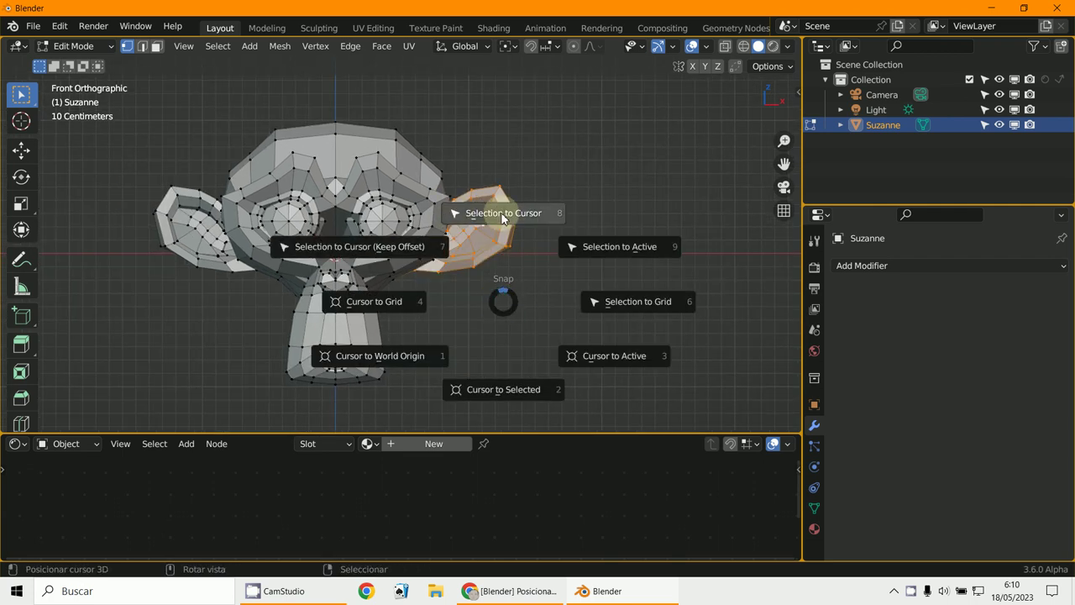
{"action": "left_click", "coordinate": [515, 391]}
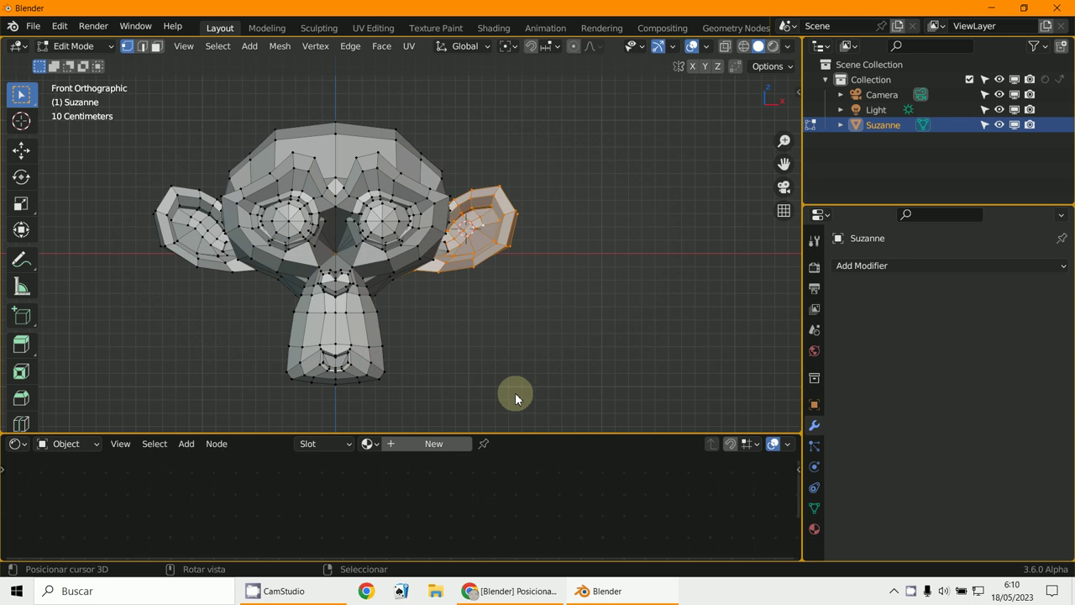
Step: Undo the ear selection and the earlier snap of the mesh to the 3D cursor
{"action": "scroll", "coordinate": [530, 351], "scroll_direction": "up", "scroll_amount": 2}
{"action": "middle_click_drag", "start_coordinate": [545, 332], "coordinate": [481, 356]}
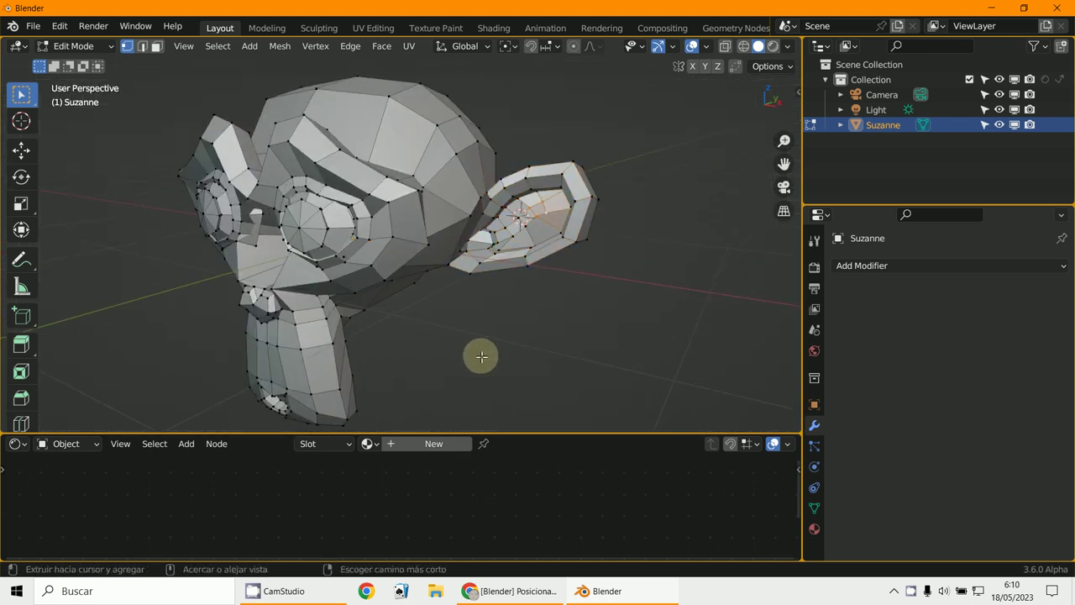
{"action": "key", "text": "ctrl+z"}
{"action": "key", "text": "ctrl+z"}
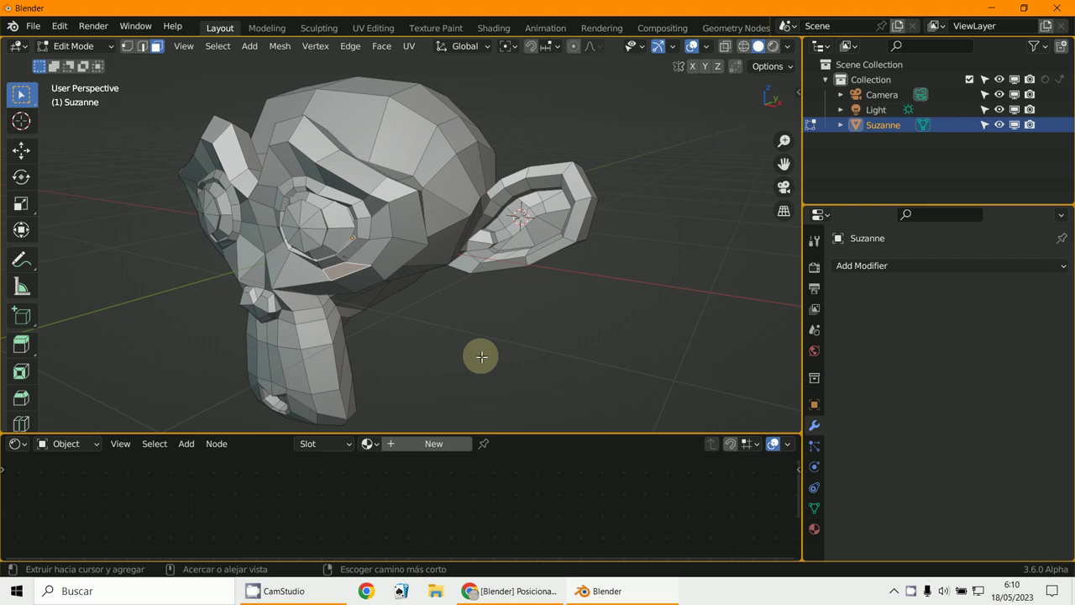
Step: In front view, enable X-ray and vertex selection, and box-select the outer part of the +X ear through the mesh
{"action": "middle_click_drag", "start_coordinate": [481, 356], "coordinate": [471, 361]}
{"action": "middle_click_drag", "start_coordinate": [550, 268], "coordinate": [583, 264]}
{"action": "key", "text": "KP_1"}
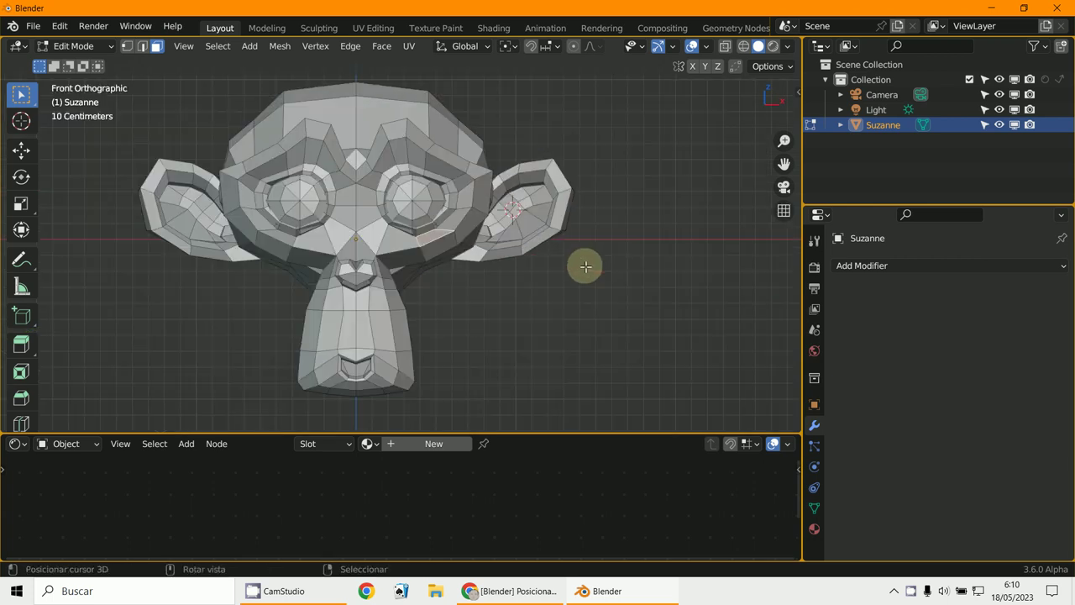
{"action": "left_click", "coordinate": [727, 47]}
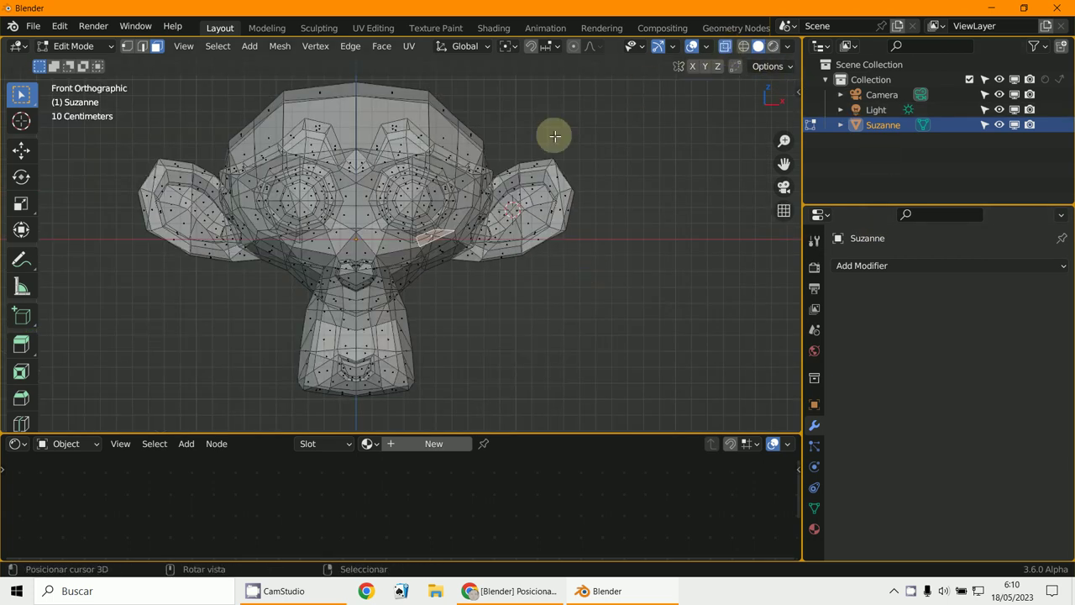
{"action": "left_click", "coordinate": [127, 46]}
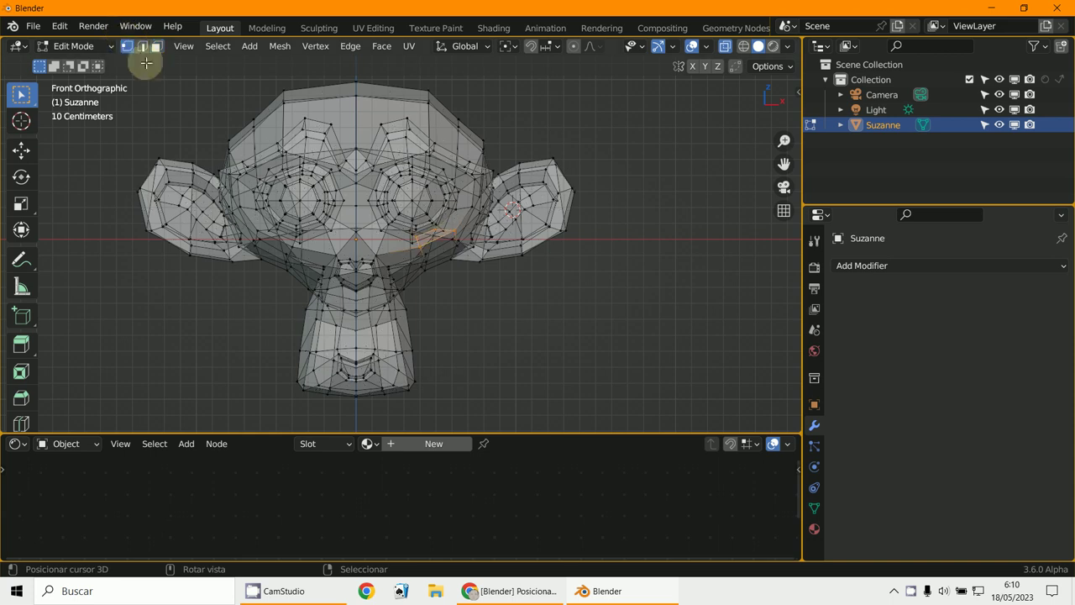
{"action": "key", "text": "b"}
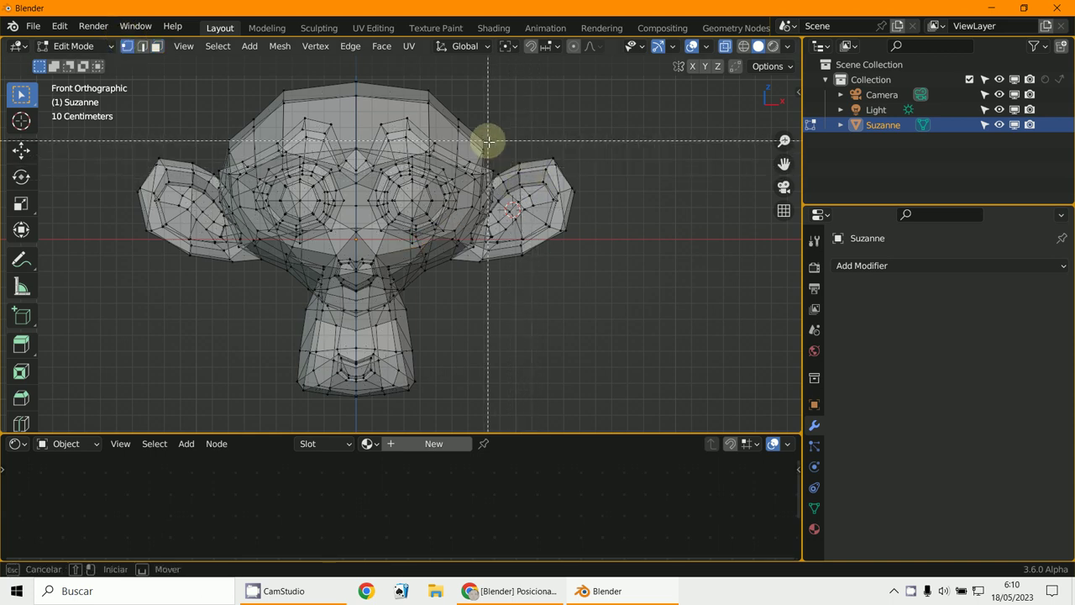
{"action": "left_click_drag", "start_coordinate": [498, 144], "coordinate": [613, 298]}
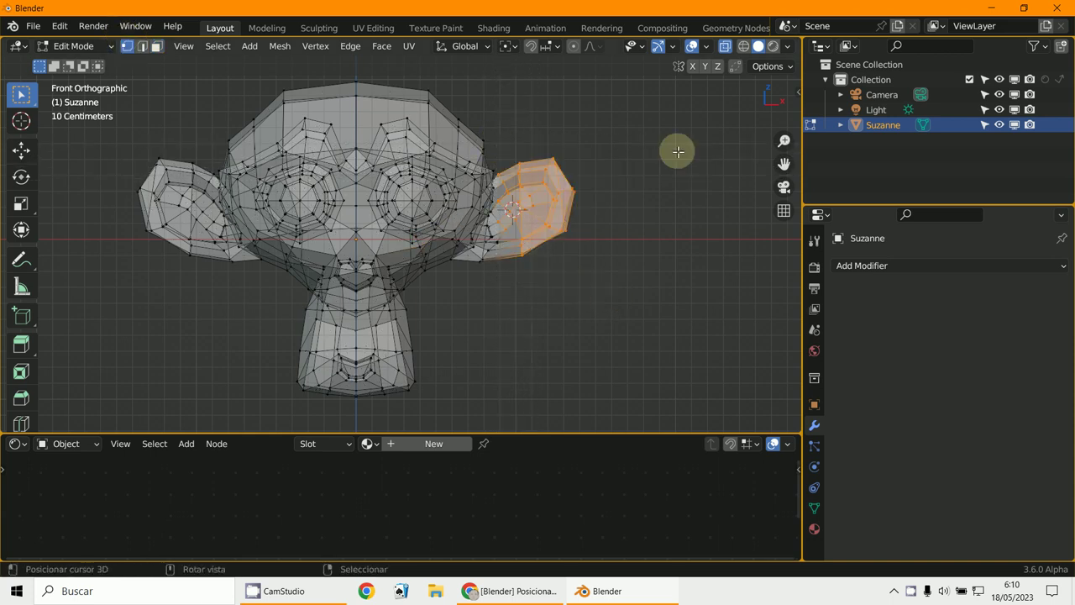
Step: Turn off X-ray and snap the 3D cursor to the selected ear vertices
{"action": "left_click", "coordinate": [724, 46]}
{"action": "middle_click_drag", "start_coordinate": [654, 143], "coordinate": [566, 210]}
{"action": "scroll", "coordinate": [577, 192], "scroll_direction": "up", "scroll_amount": 5}
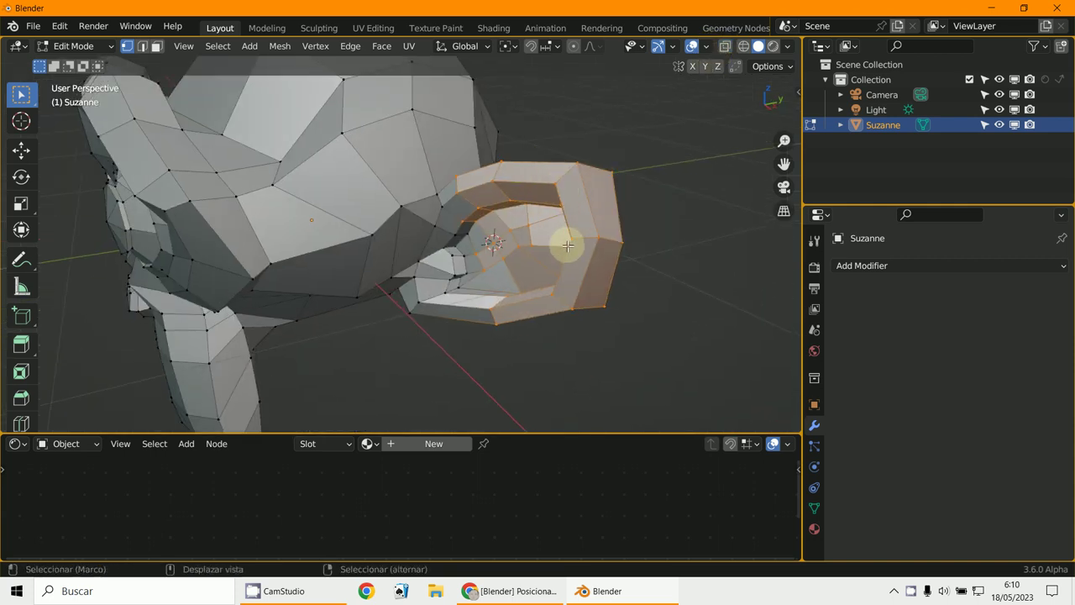
{"action": "key", "text": "shift+s"}
{"action": "left_click", "coordinate": [565, 334]}
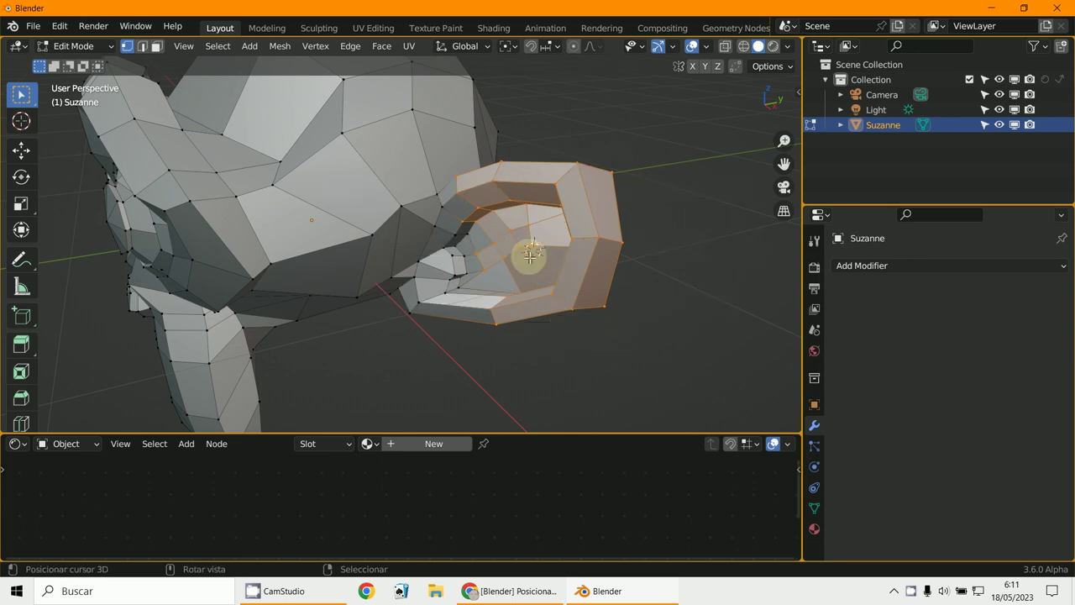
Step: Try rotating the selected ear vertices without proportional editing
{"action": "middle_click_drag", "start_coordinate": [533, 267], "coordinate": [579, 103]}
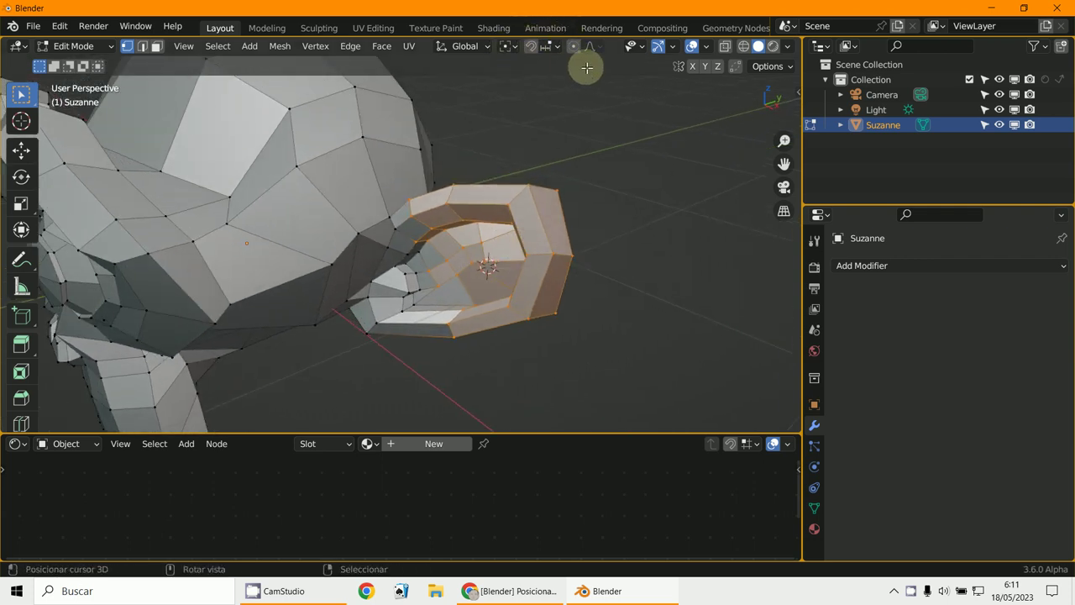
{"action": "key", "text": "r"}
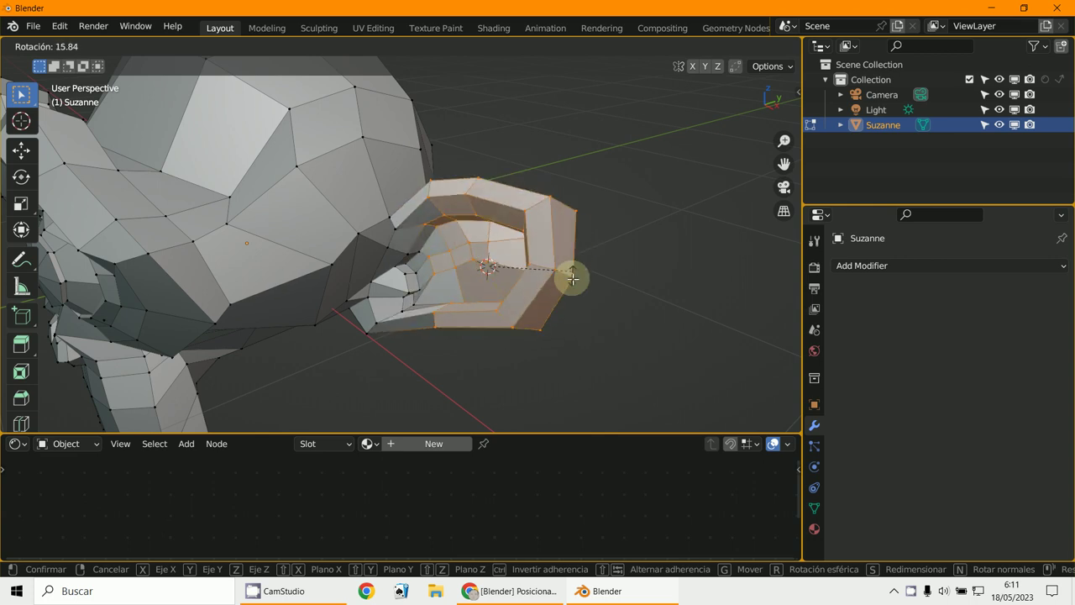
{"action": "left_click", "coordinate": [562, 288]}
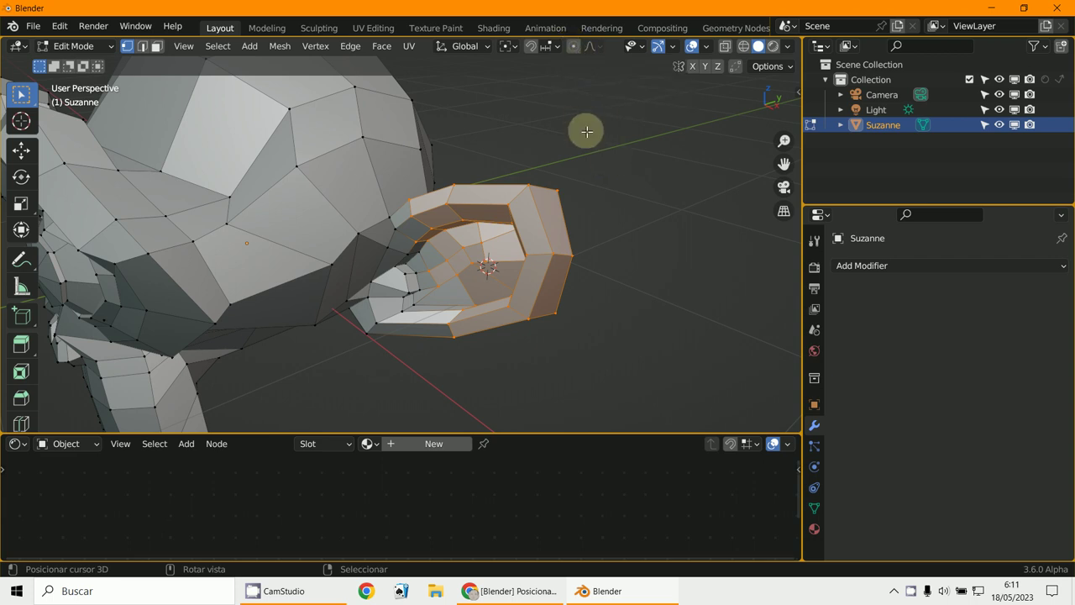
Step: Enable proportional editing with Sphere falloff and set its influence size to 0.47 while rotating the ear selection
{"action": "left_click", "coordinate": [593, 48]}
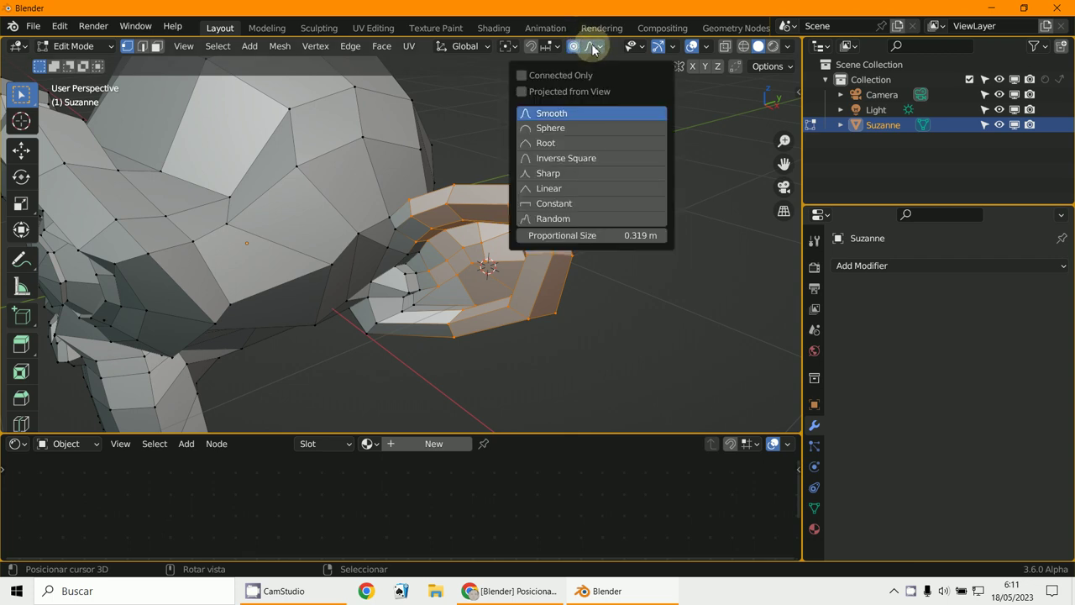
{"action": "left_click", "coordinate": [562, 132]}
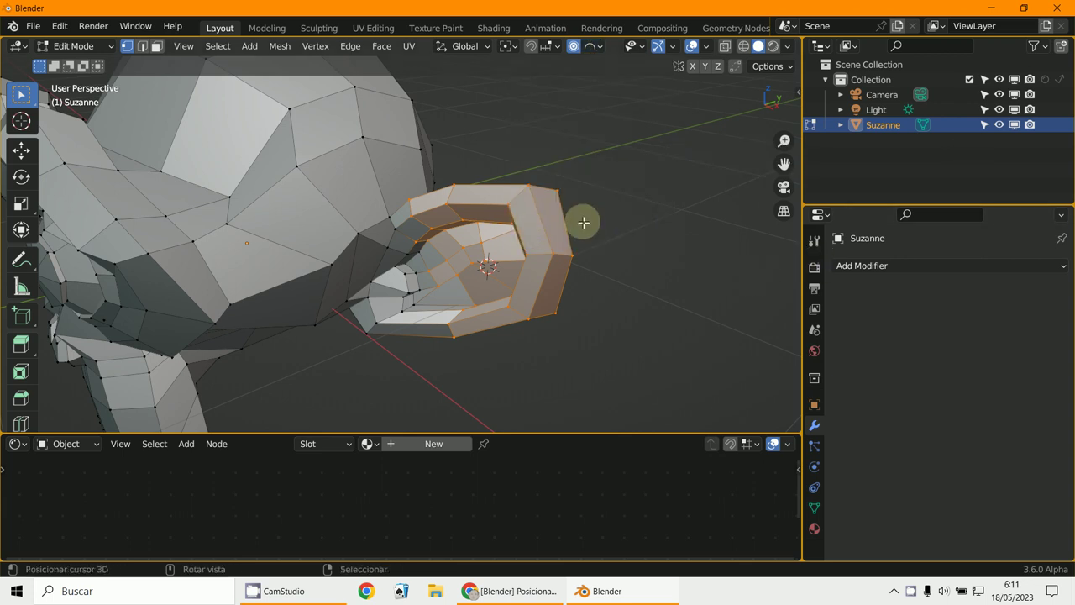
{"action": "key", "text": "r"}
{"action": "scroll", "coordinate": [584, 221], "scroll_direction": "down", "scroll_amount": 3}
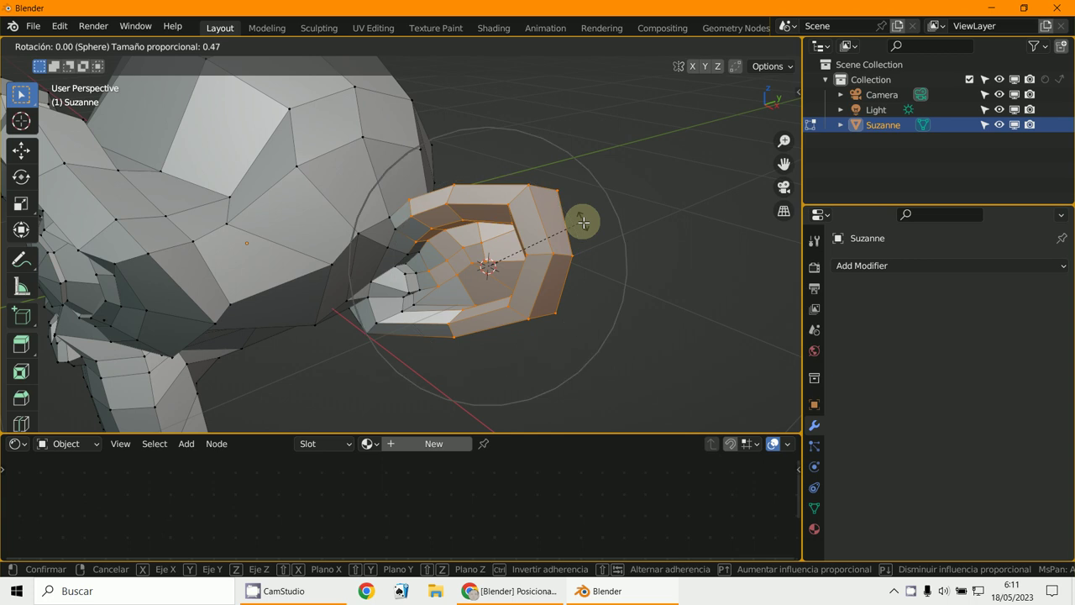
{"action": "scroll", "coordinate": [584, 222], "scroll_direction": "down", "scroll_amount": 3}
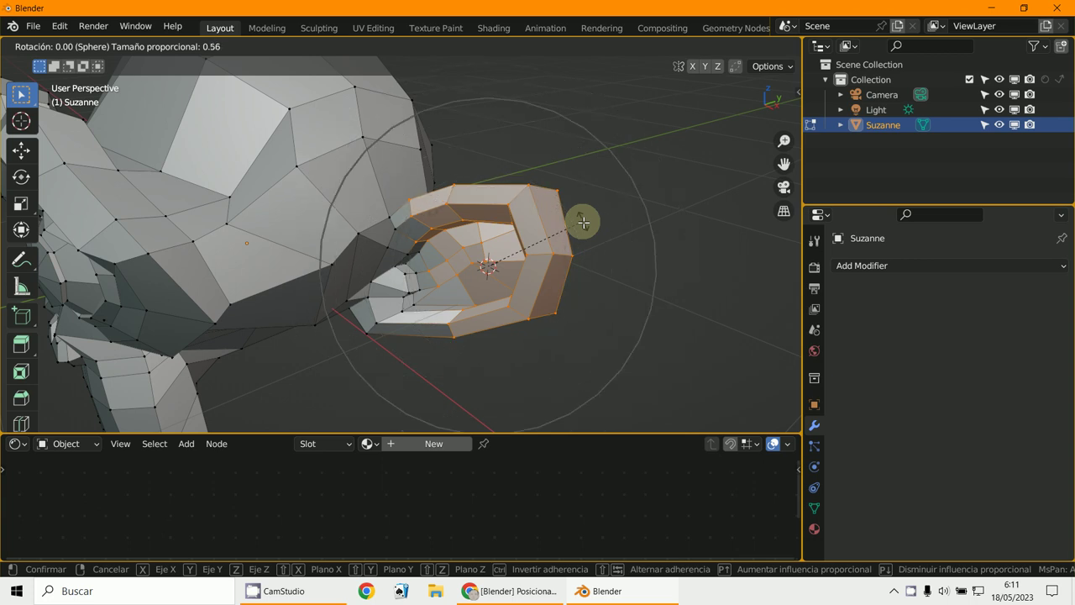
{"action": "scroll", "coordinate": [584, 222], "scroll_direction": "up", "scroll_amount": 2}
{"action": "left_click", "coordinate": [584, 222]}
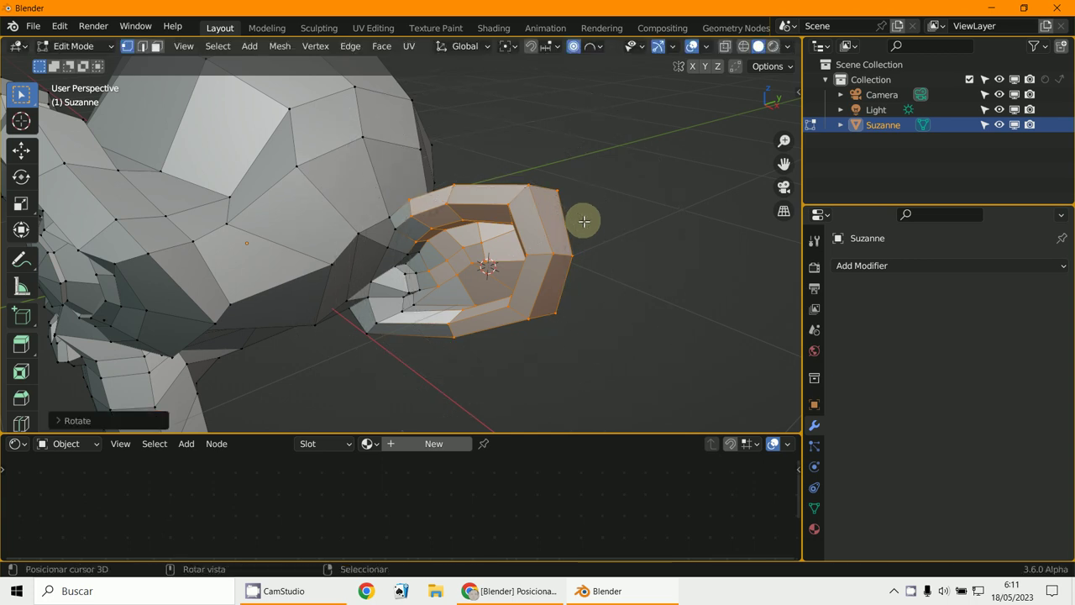
Step: Rotate the selected ear vertices about 9 degrees with Sphere proportional falloff, varying the influence size and ending at 0.47
{"action": "key", "text": "r"}
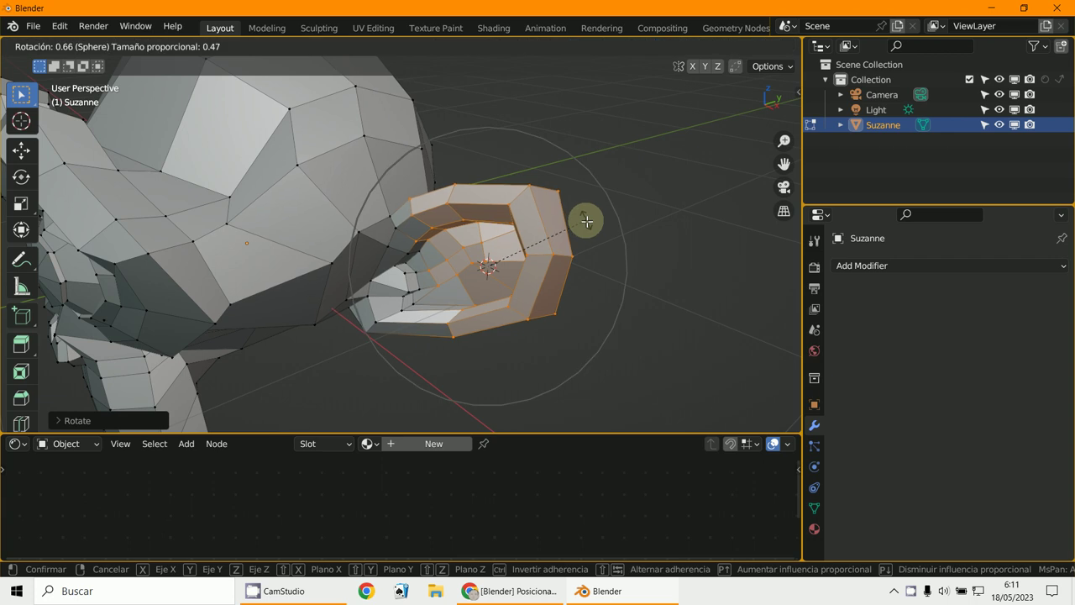
{"action": "right_click", "coordinate": [588, 246]}
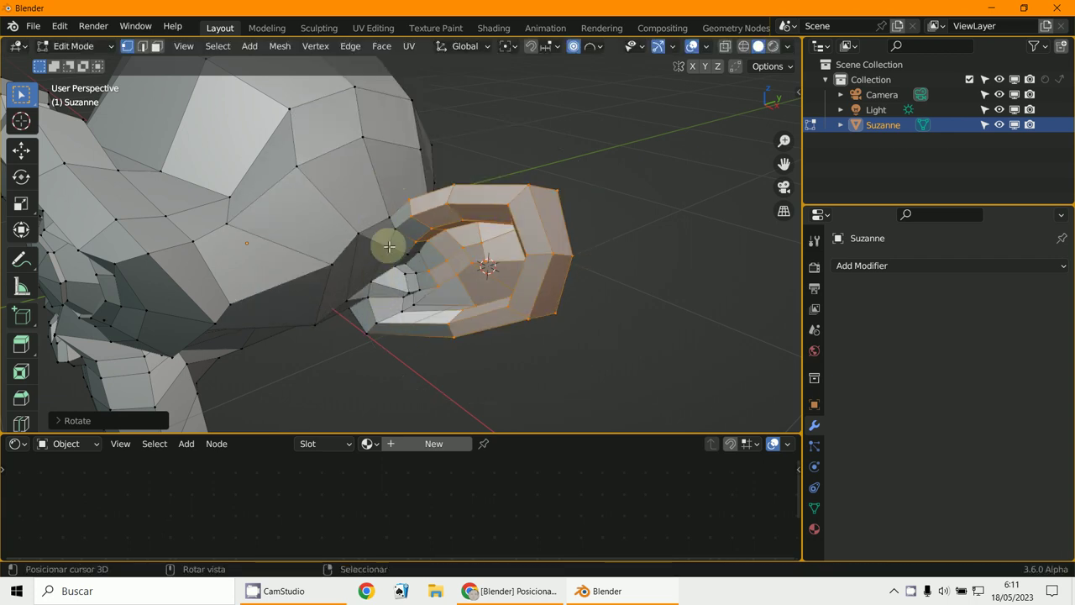
{"action": "key", "text": "r"}
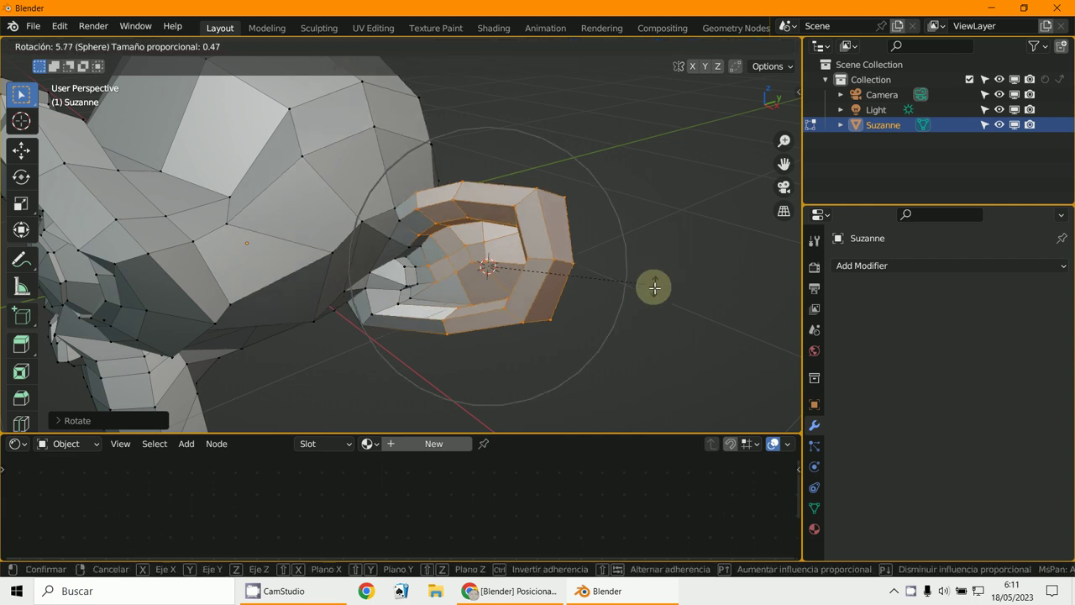
{"action": "scroll", "coordinate": [655, 295], "scroll_direction": "down", "scroll_amount": 4}
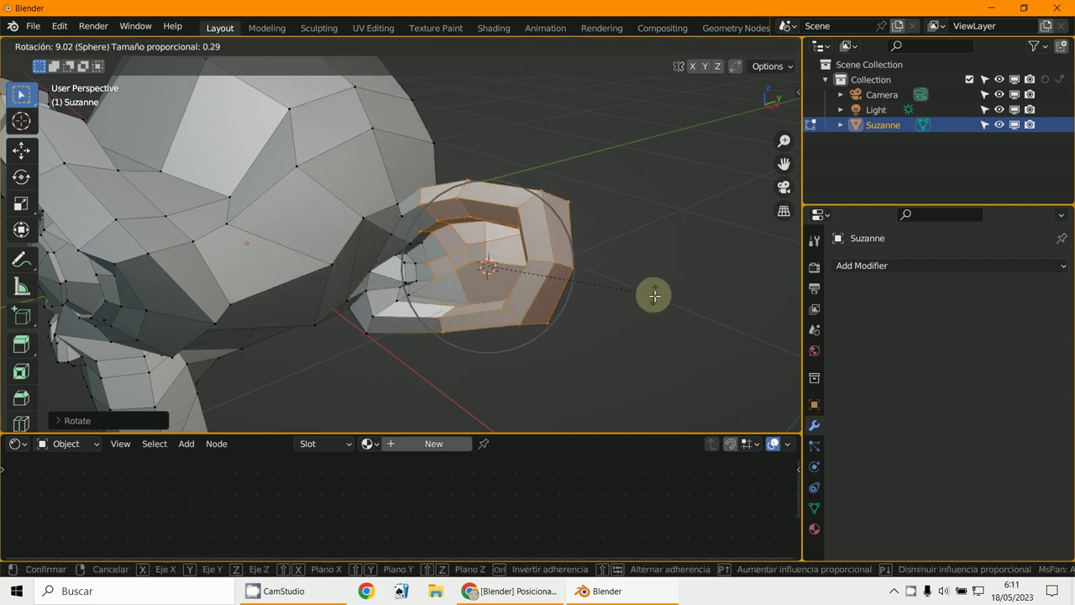
{"action": "scroll", "coordinate": [654, 295], "scroll_direction": "up", "scroll_amount": 5}
{"action": "scroll", "coordinate": [654, 294], "scroll_direction": "down", "scroll_amount": 6}
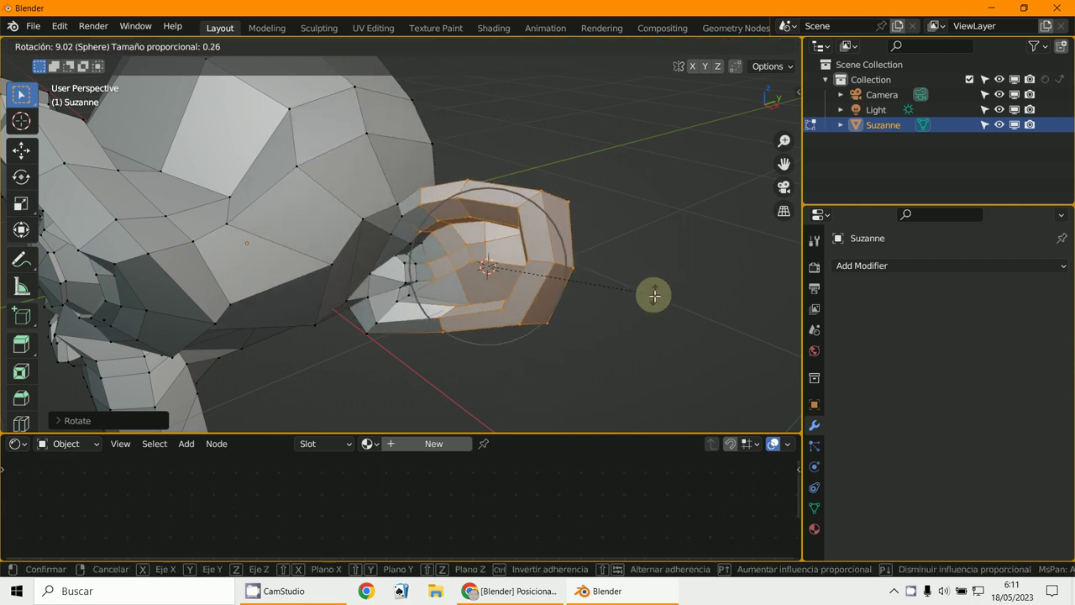
{"action": "scroll", "coordinate": [654, 295], "scroll_direction": "down", "scroll_amount": 2}
{"action": "left_click", "coordinate": [654, 295]}
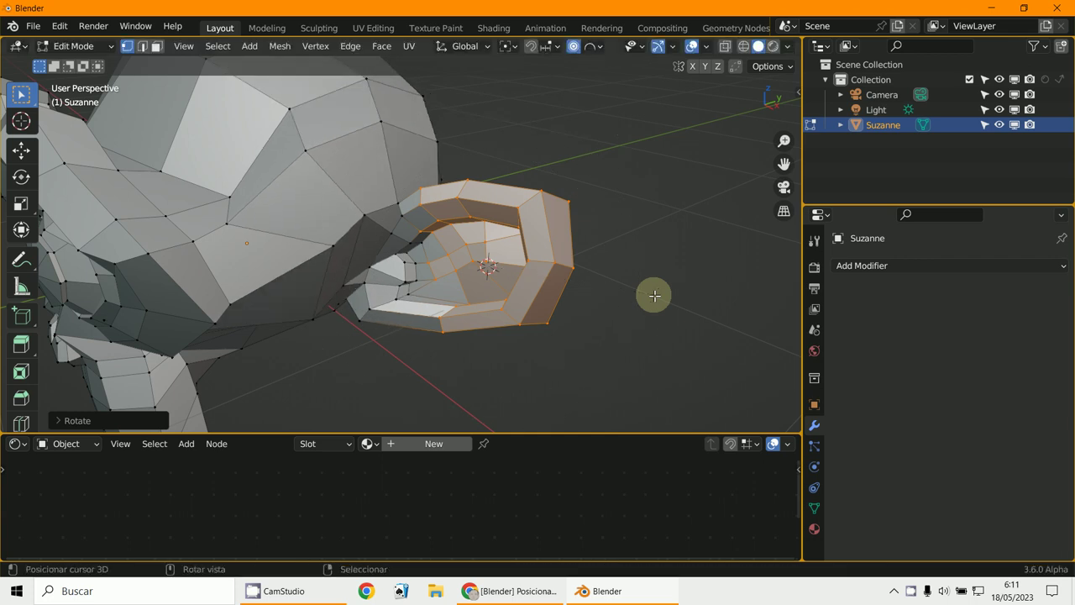
Step: Turn off proportional editing, try rotating the selected ear vertices without it, and undo that rotation
{"action": "key", "text": "r"}
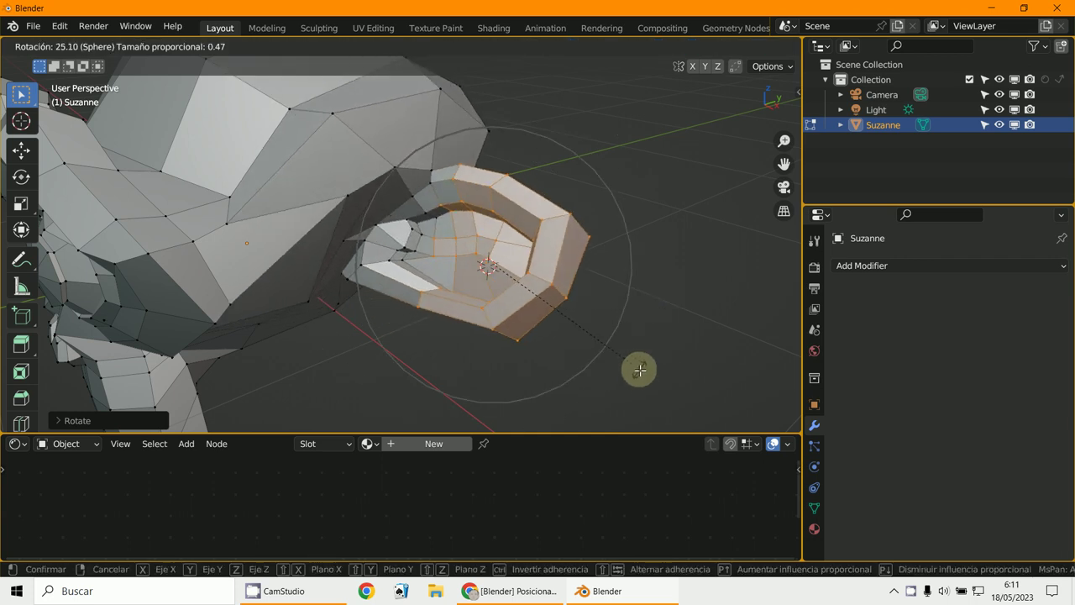
{"action": "key", "text": "Escape"}
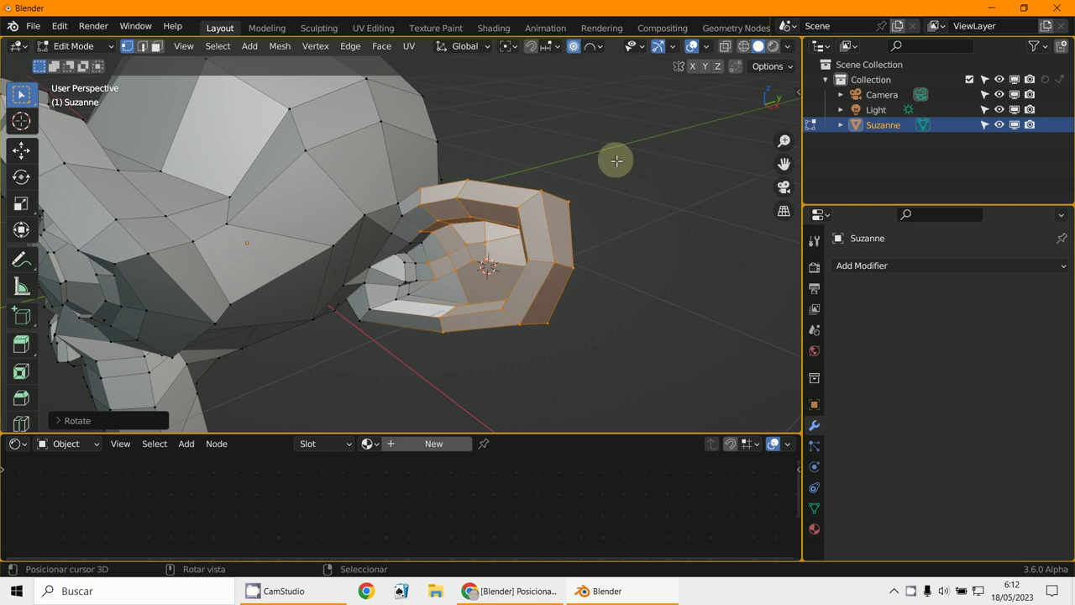
{"action": "left_click", "coordinate": [573, 47]}
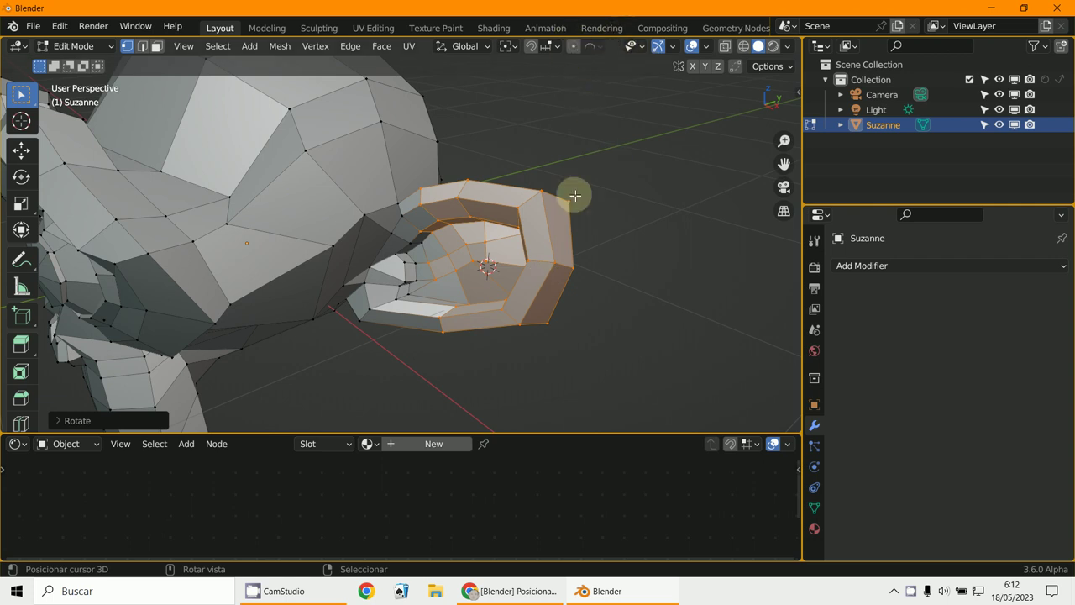
{"action": "key", "text": "r"}
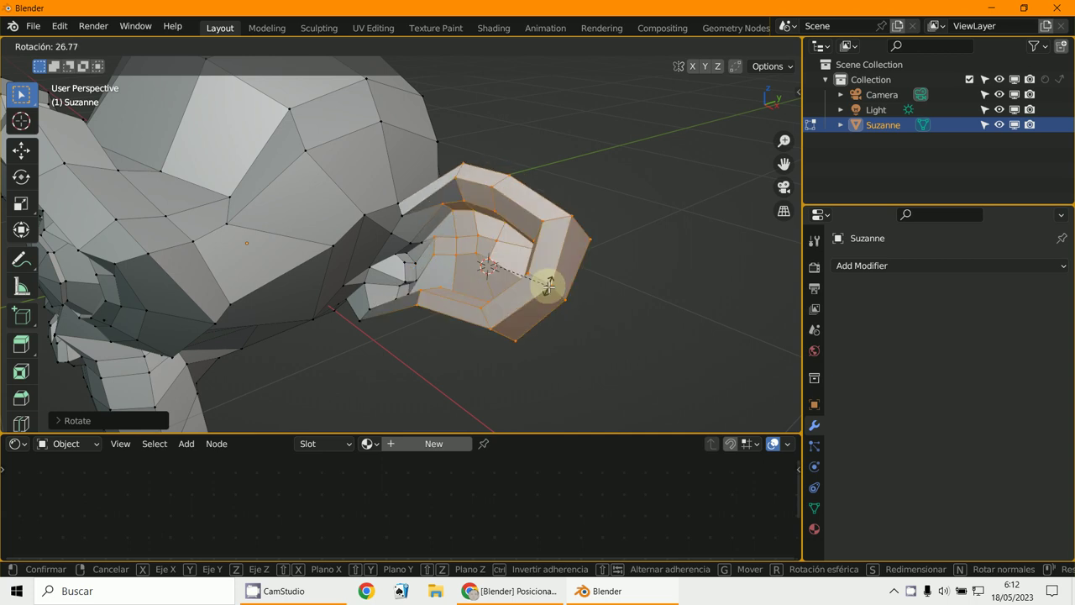
{"action": "left_click", "coordinate": [539, 310]}
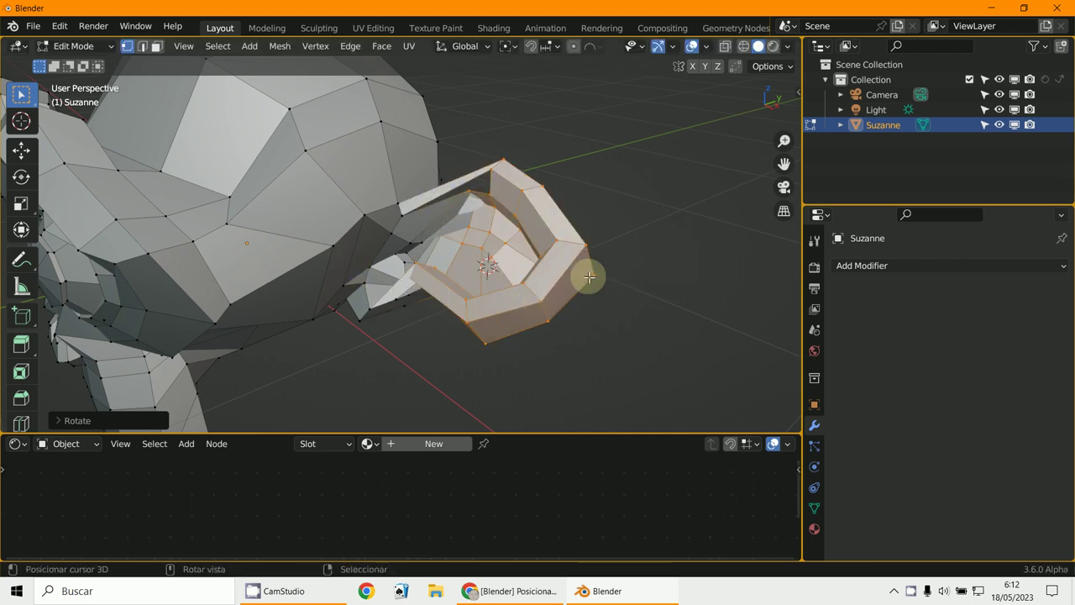
{"action": "key", "text": "ctrl+z"}
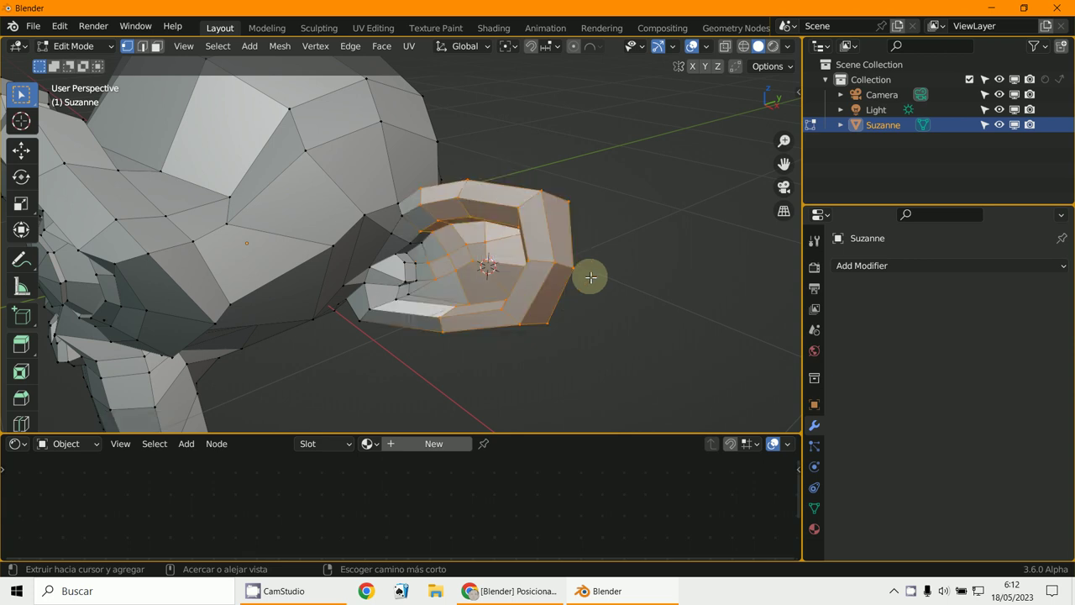
Step: In front view, place the 3D cursor beyond the outer side of the +X ear and set the pivot point to 3D Cursor
{"action": "left_click", "coordinate": [511, 48]}
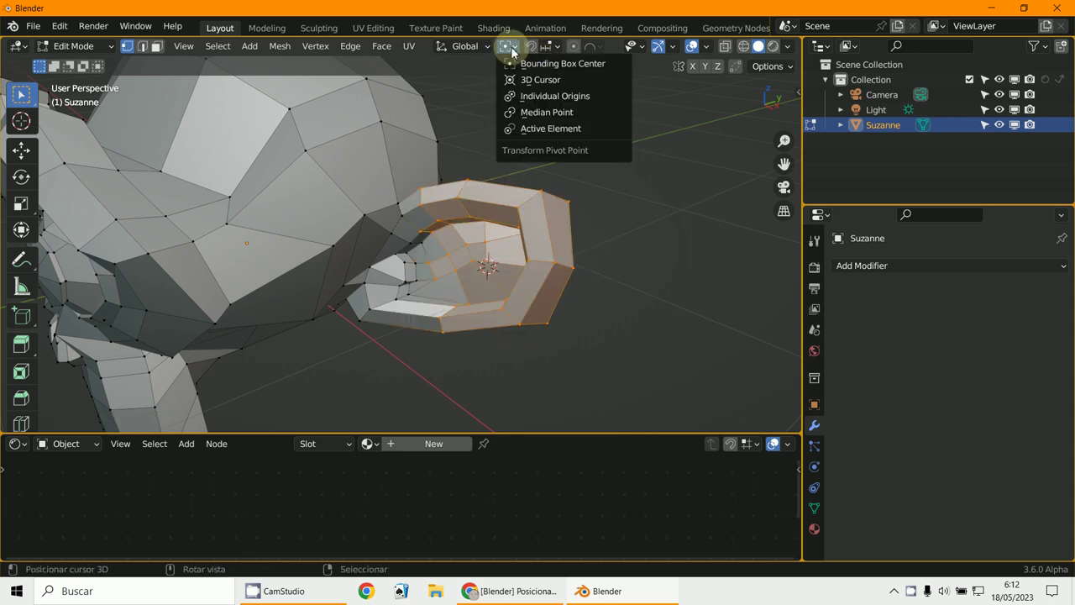
{"action": "left_click", "coordinate": [548, 127]}
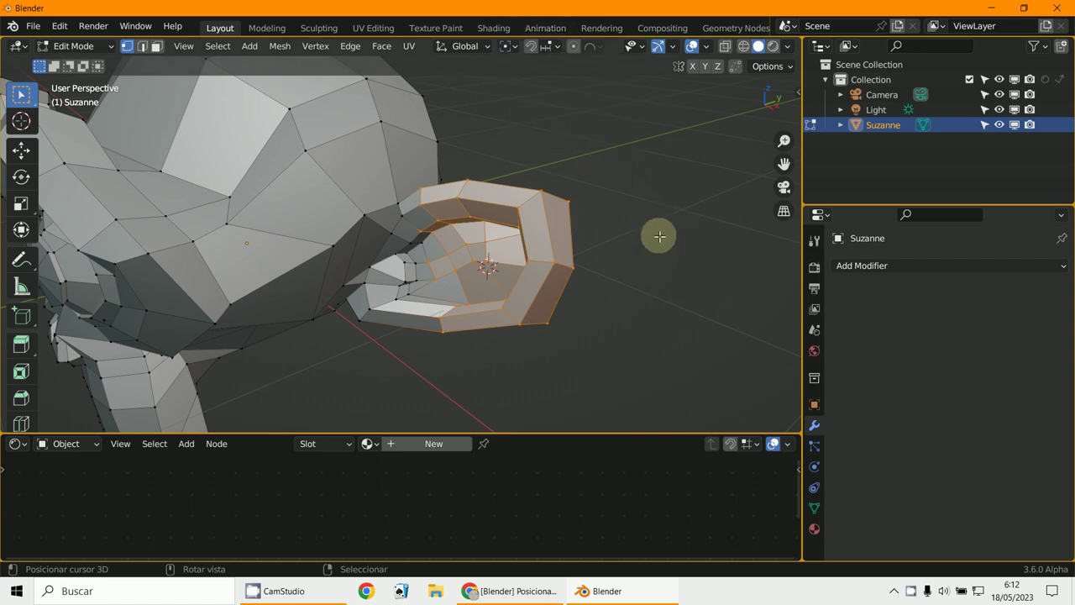
{"action": "key", "text": "KP_1"}
{"action": "key", "text": "KP_Decimal"}
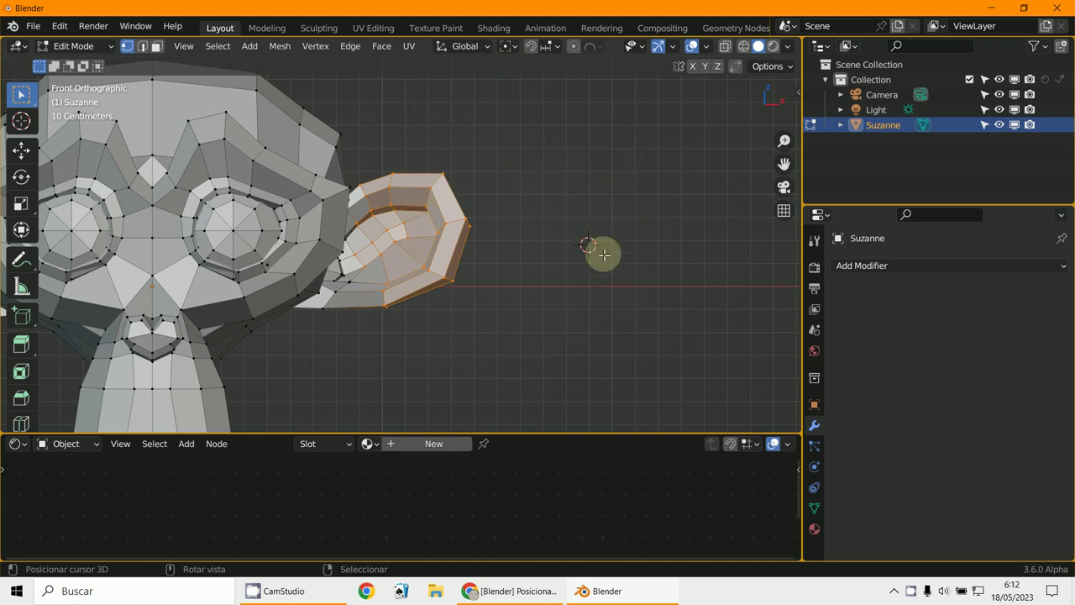
{"action": "left_click", "coordinate": [512, 49]}
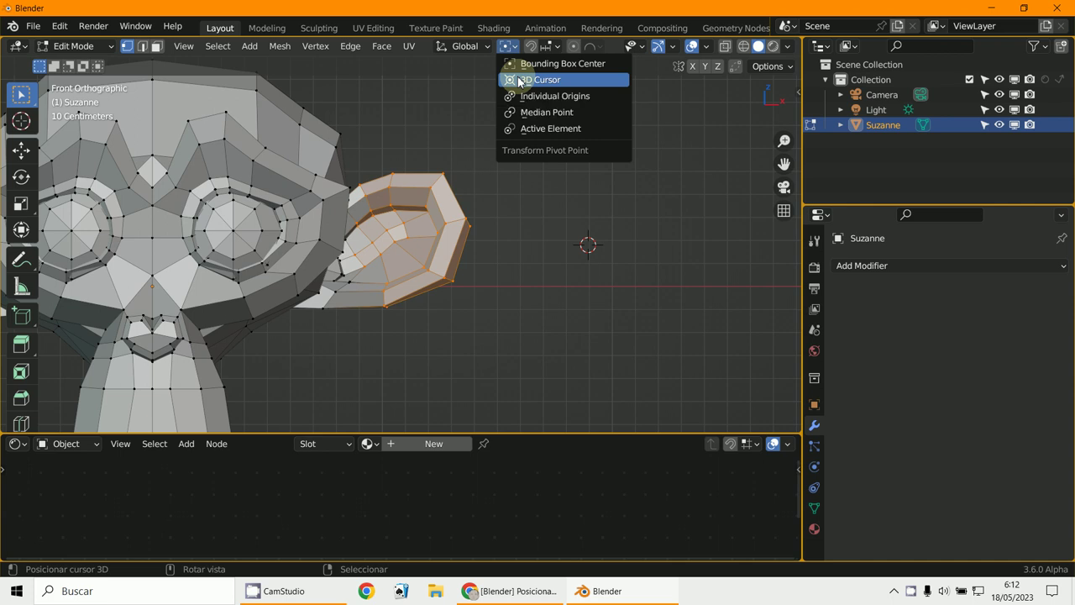
{"action": "left_click", "coordinate": [520, 81]}
Step: Try rotating the ear vertices around the 3D cursor beside the ear, and again with the cursor placed below the ear
{"action": "key", "text": "r"}
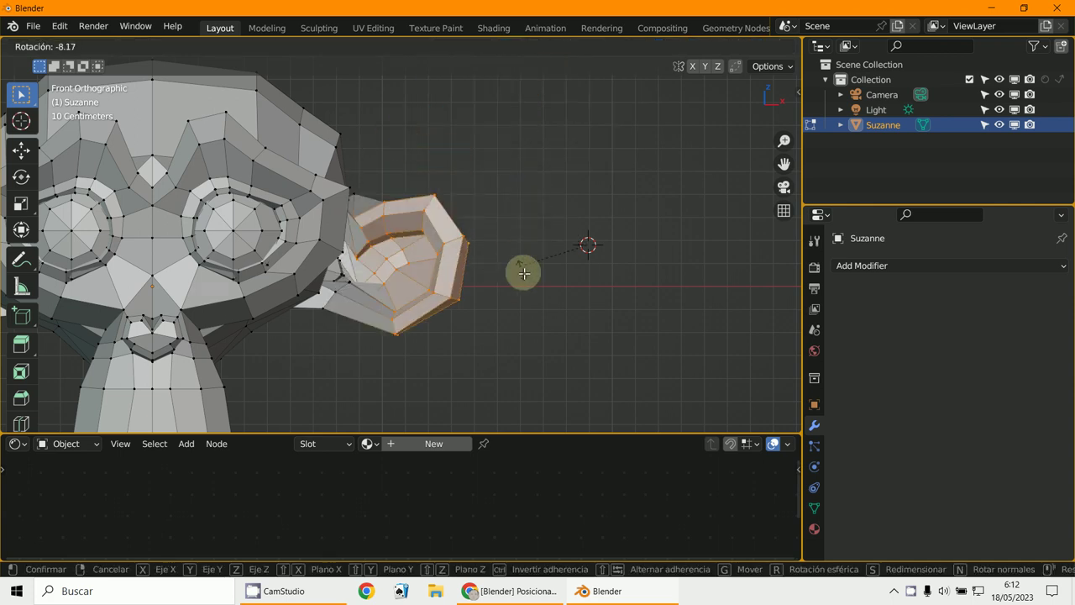
{"action": "left_click", "coordinate": [532, 280]}
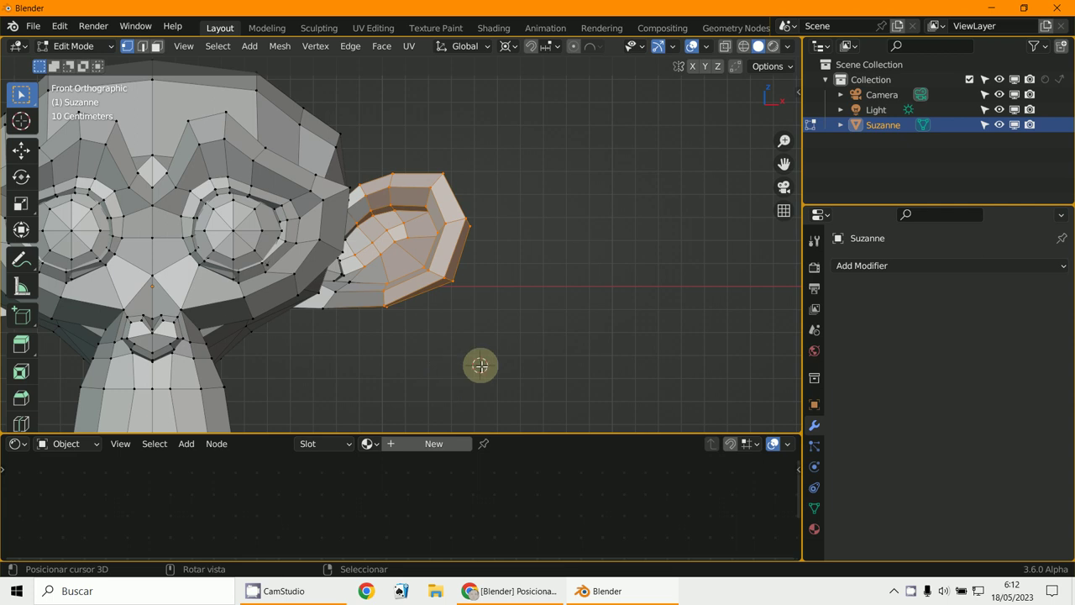
{"action": "key", "text": "r"}
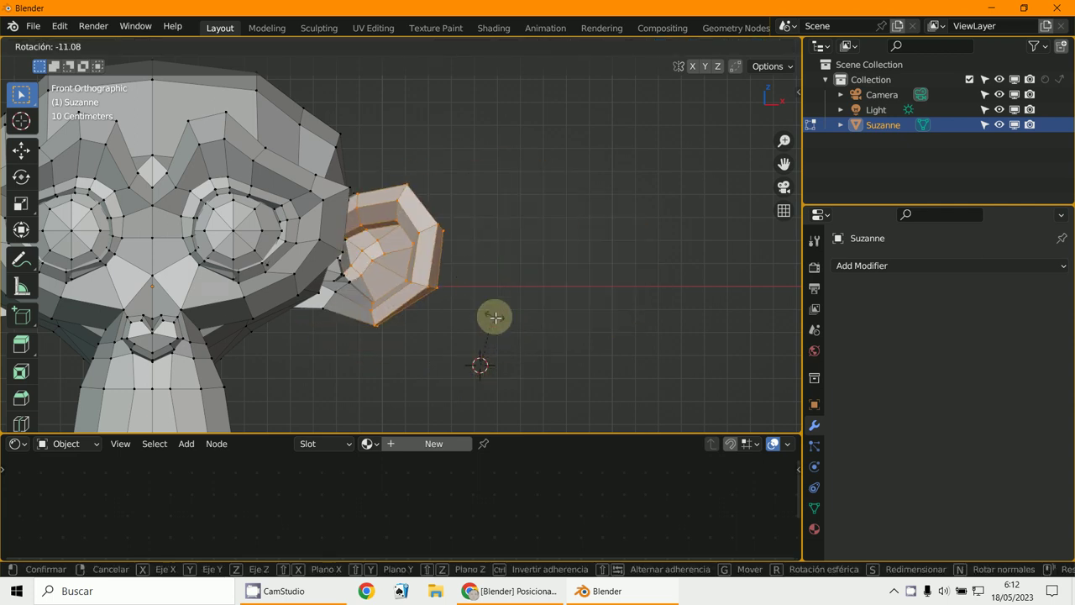
{"action": "left_click", "coordinate": [499, 288]}
Step: Set the pivot point to Bounding Box Center and try rotating the ear vertices around their own centre
{"action": "left_click", "coordinate": [515, 48]}
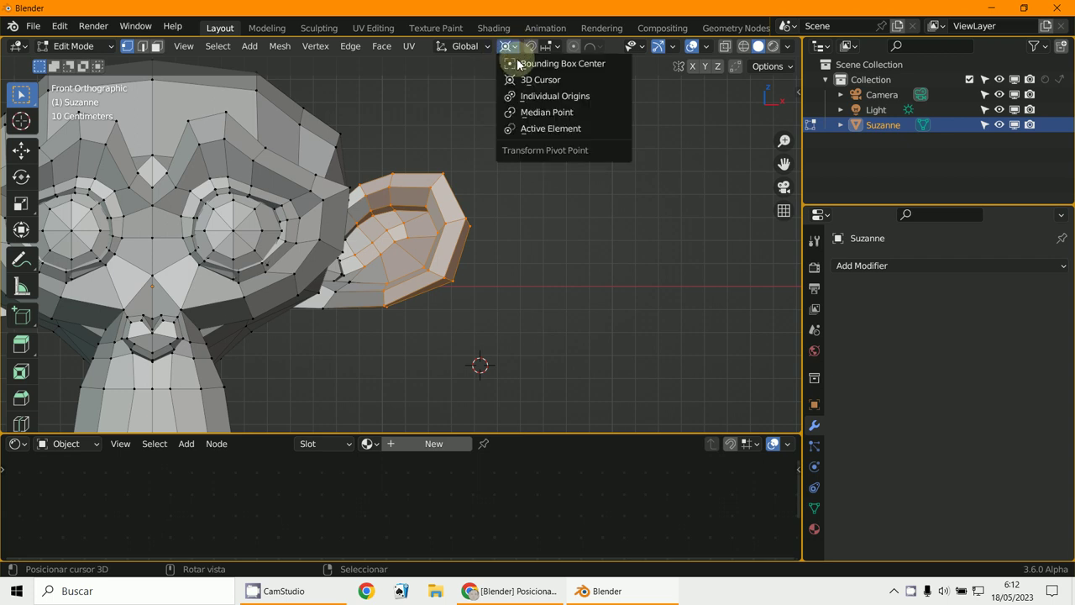
{"action": "left_click", "coordinate": [528, 65]}
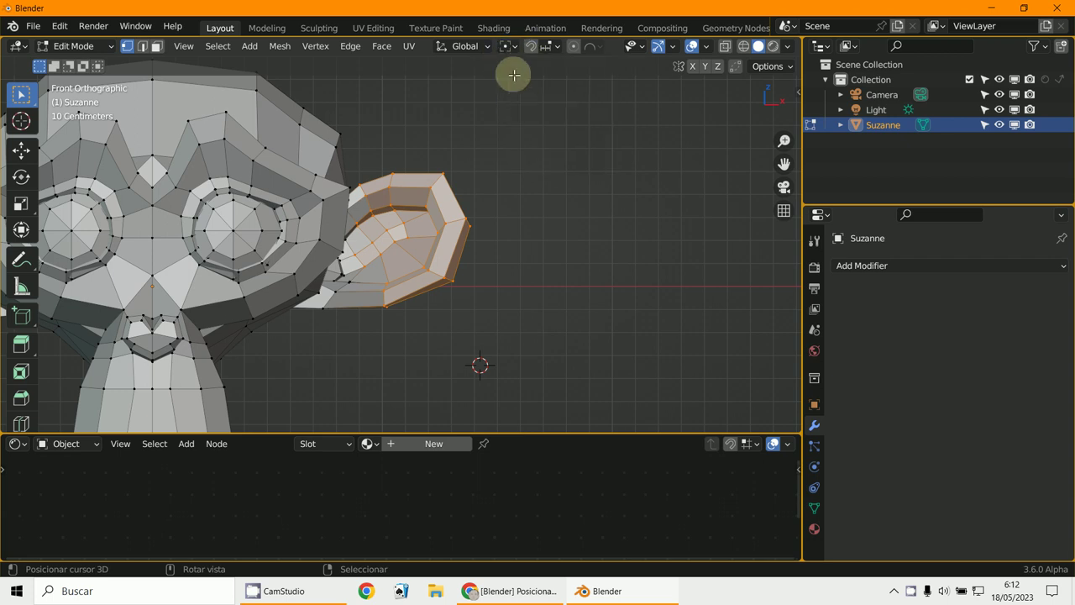
{"action": "key", "text": "r"}
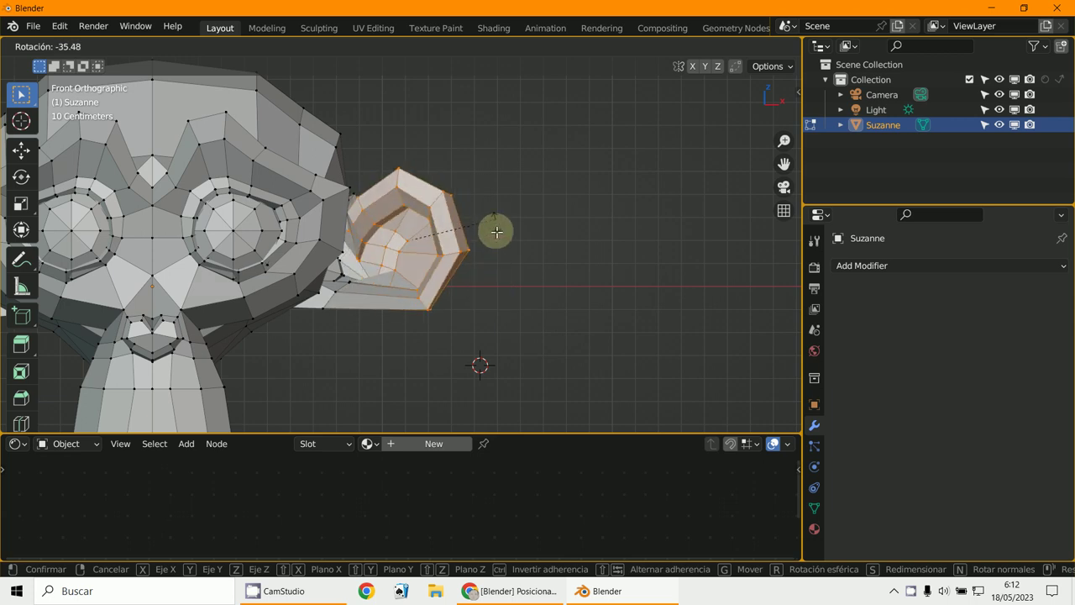
{"action": "left_click", "coordinate": [495, 257]}
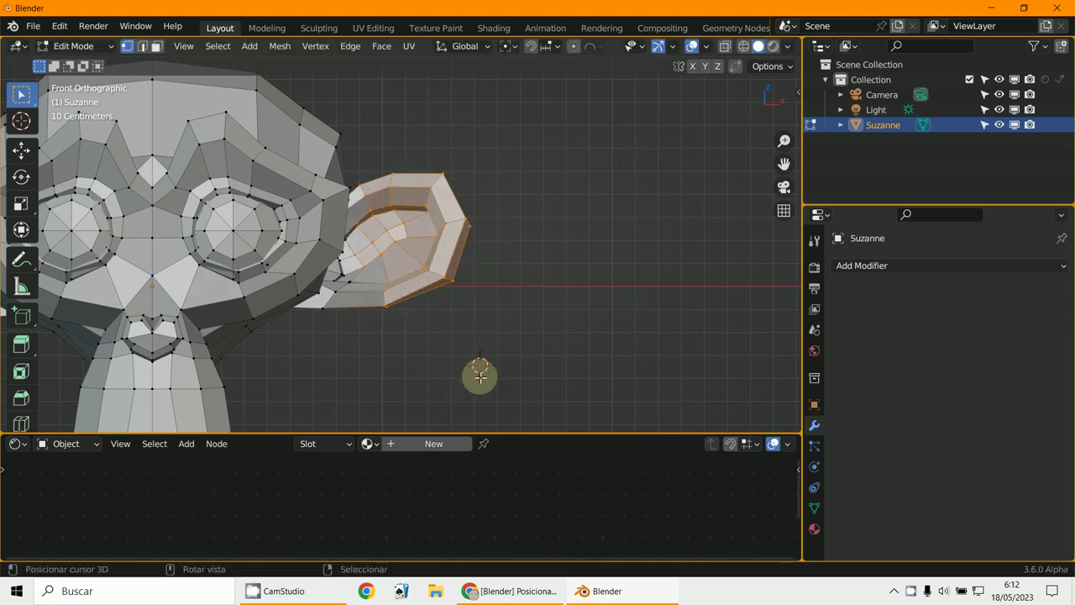
{"action": "key", "text": "r"}
{"action": "right_click", "coordinate": [550, 296]}
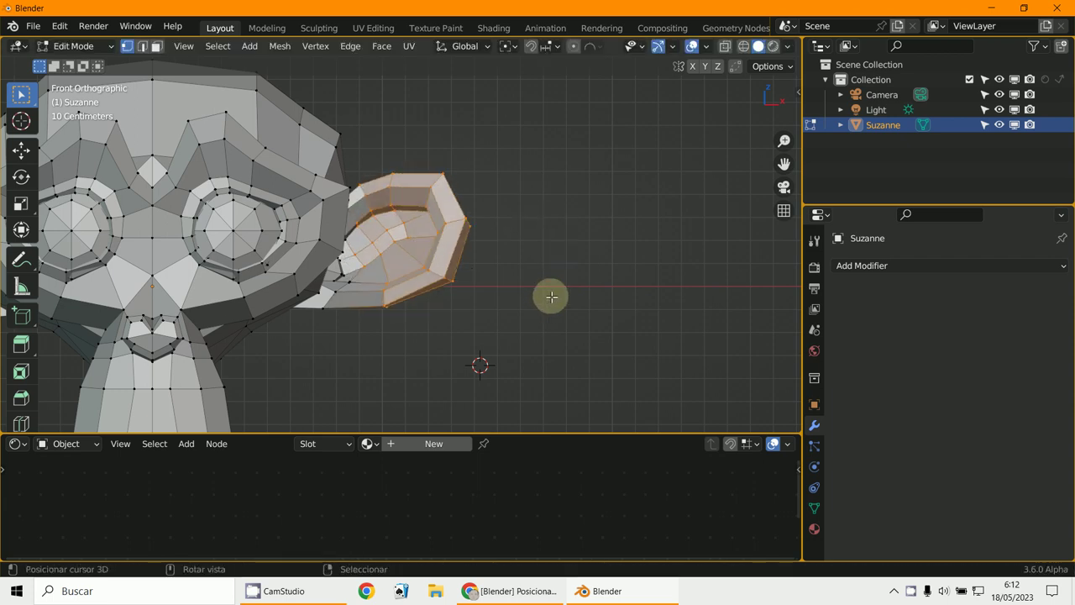
{"action": "left_click", "coordinate": [512, 50]}
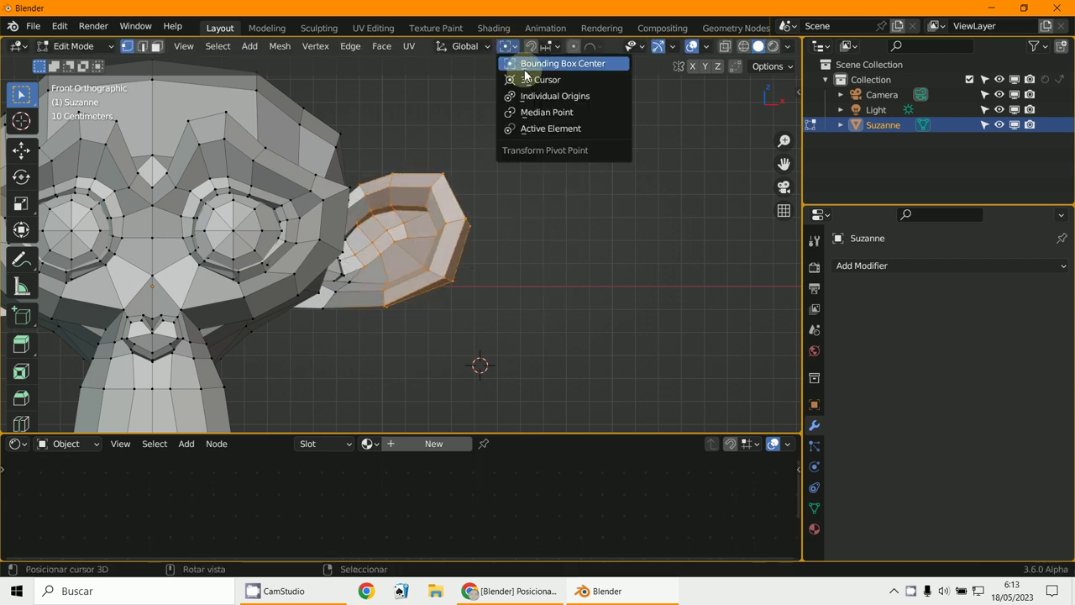
{"action": "left_click", "coordinate": [559, 65]}
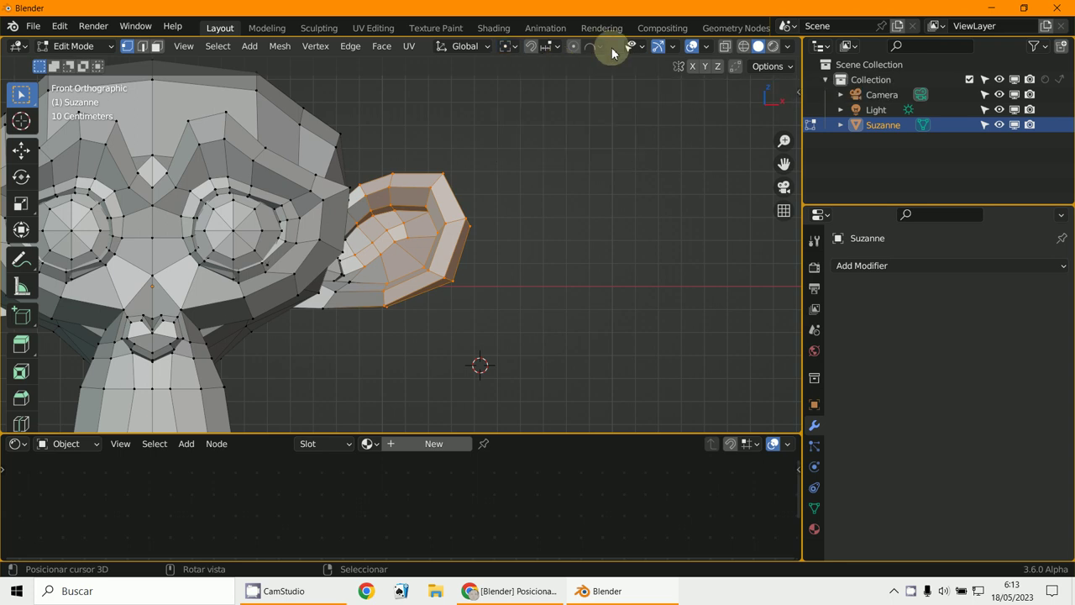
Step: Select the centre vertices of both of Suzanne's eyes and grow the selection by one ring
{"action": "scroll", "coordinate": [497, 295], "scroll_direction": "down", "scroll_amount": 3}
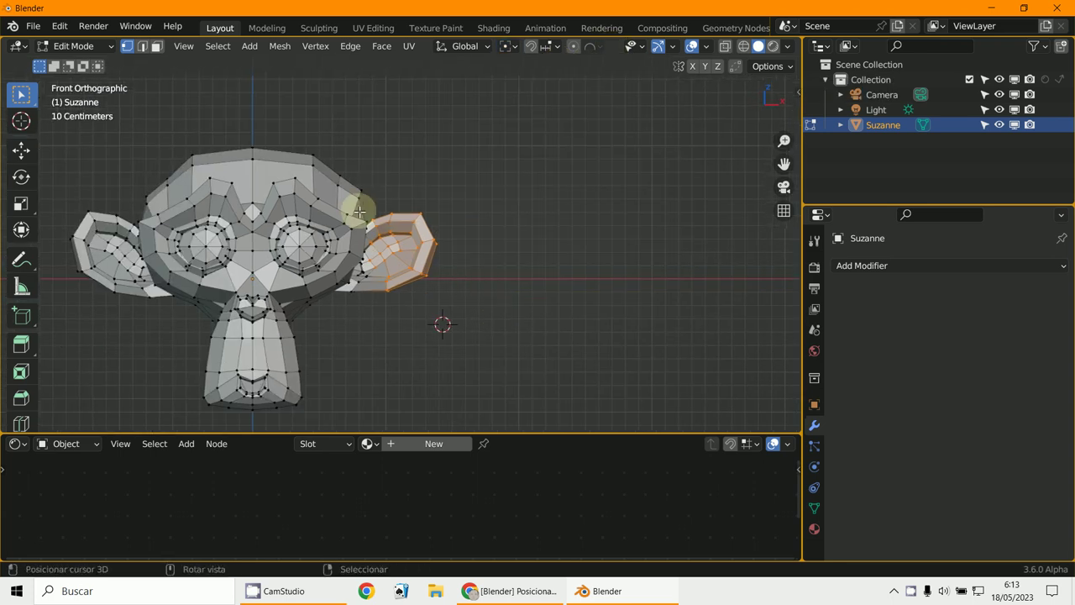
{"action": "middle_click_drag", "start_coordinate": [295, 253], "coordinate": [336, 249], "text": "shift"}
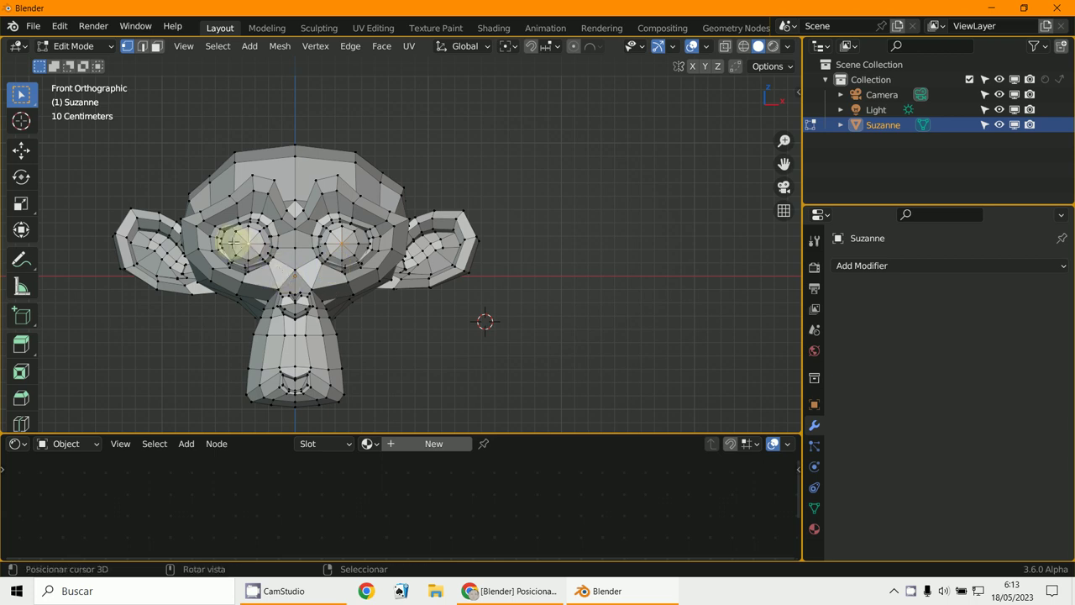
{"action": "key", "text": "ctrl+KP_Add"}
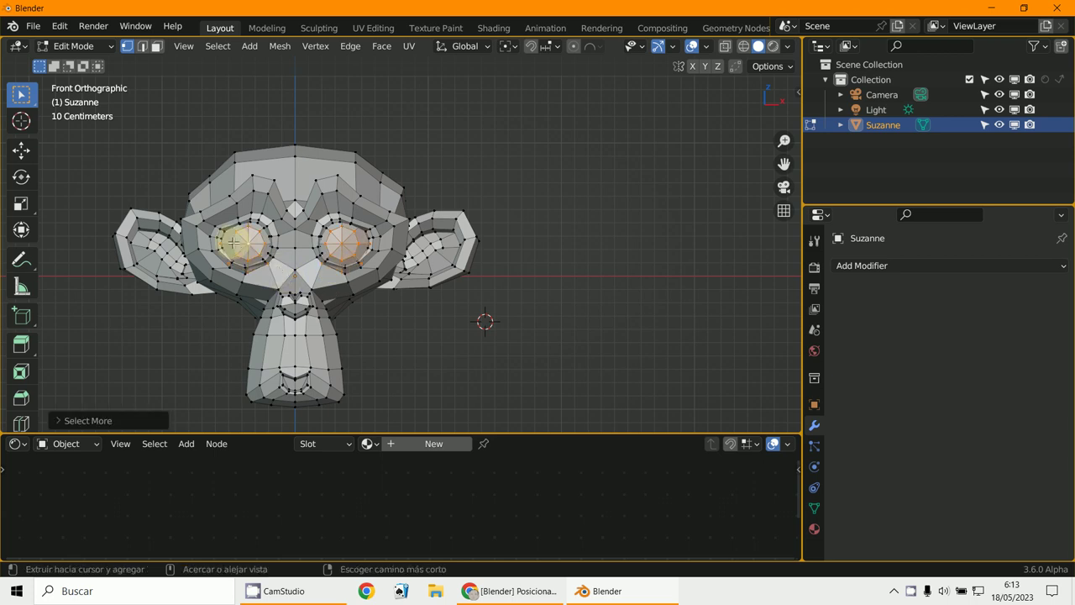
{"action": "scroll", "coordinate": [126, 254], "scroll_direction": "up", "scroll_amount": 3}
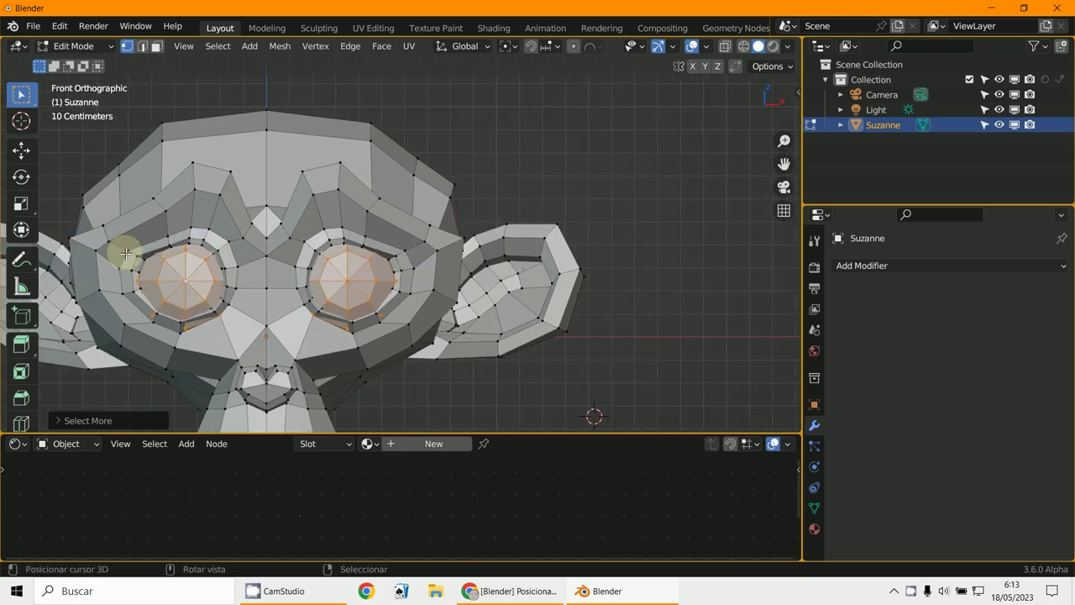
Step: Set the pivot point to Individual Origins and try rotating the vertices of both eyes, each around its own centre
{"action": "key", "text": "g"}
{"action": "right_click", "coordinate": [125, 247]}
{"action": "middle_click_drag", "start_coordinate": [126, 247], "coordinate": [137, 233], "text": "shift"}
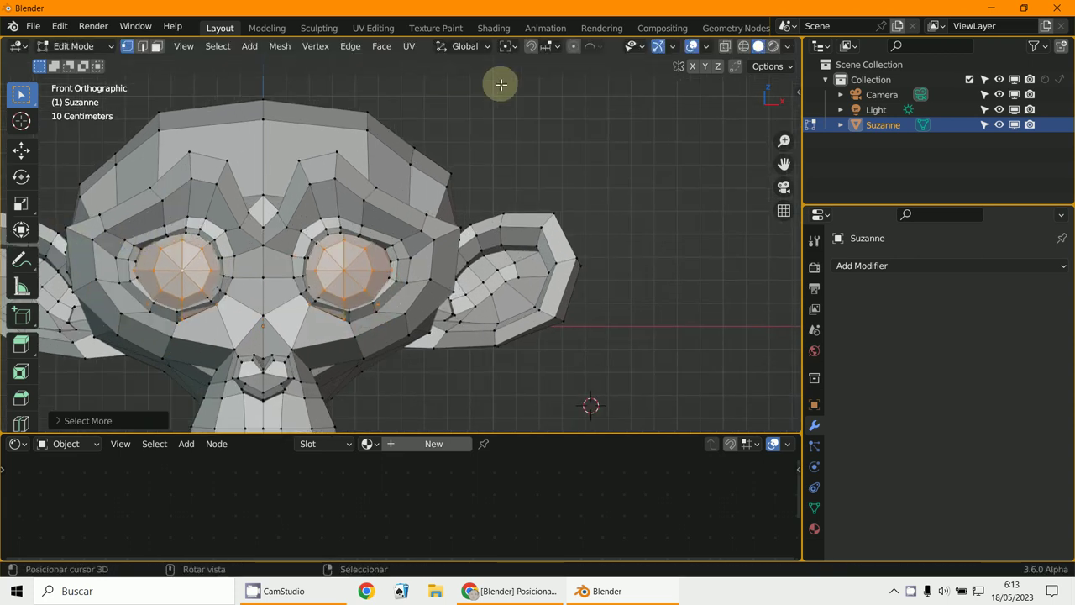
{"action": "left_click", "coordinate": [514, 47]}
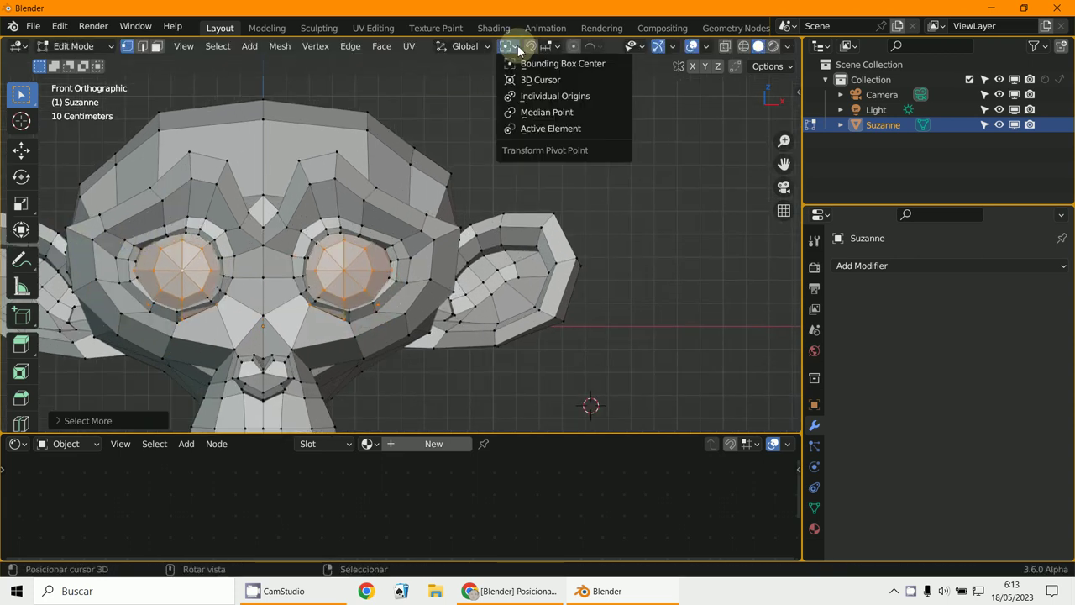
{"action": "left_click", "coordinate": [518, 96]}
{"action": "scroll", "coordinate": [471, 166], "scroll_direction": "down", "scroll_amount": 2}
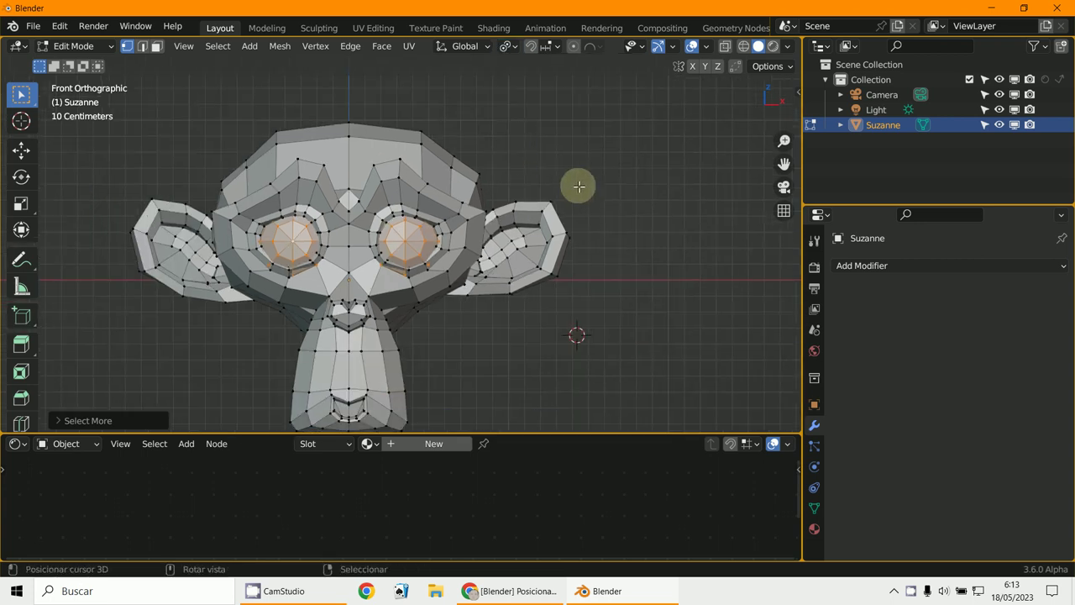
{"action": "key", "text": "s"}
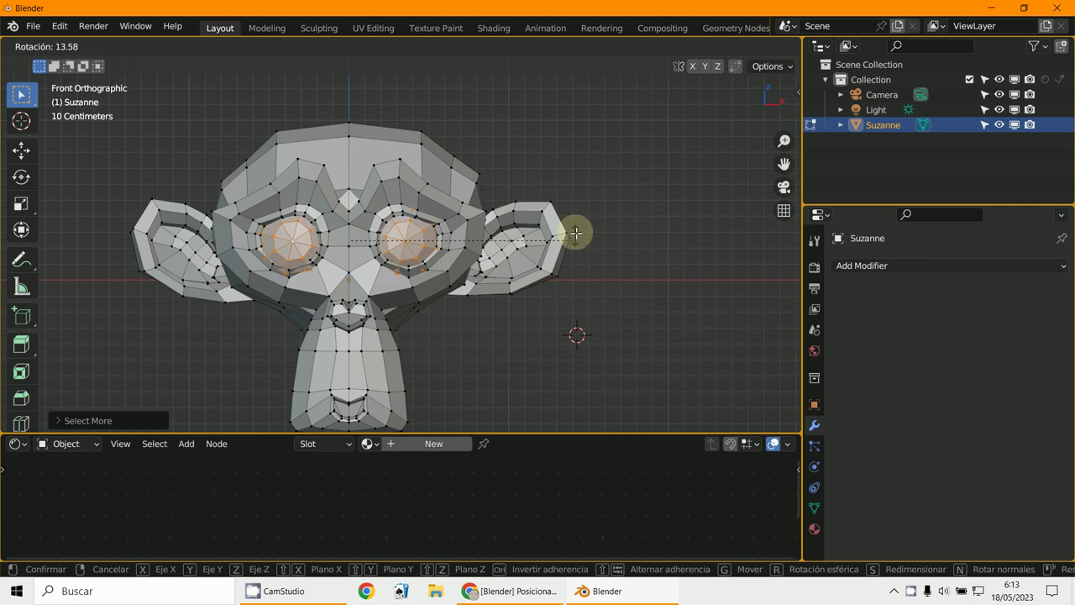
{"action": "key", "text": "Escape"}
{"action": "scroll", "coordinate": [542, 183], "scroll_direction": "up", "scroll_amount": 1}
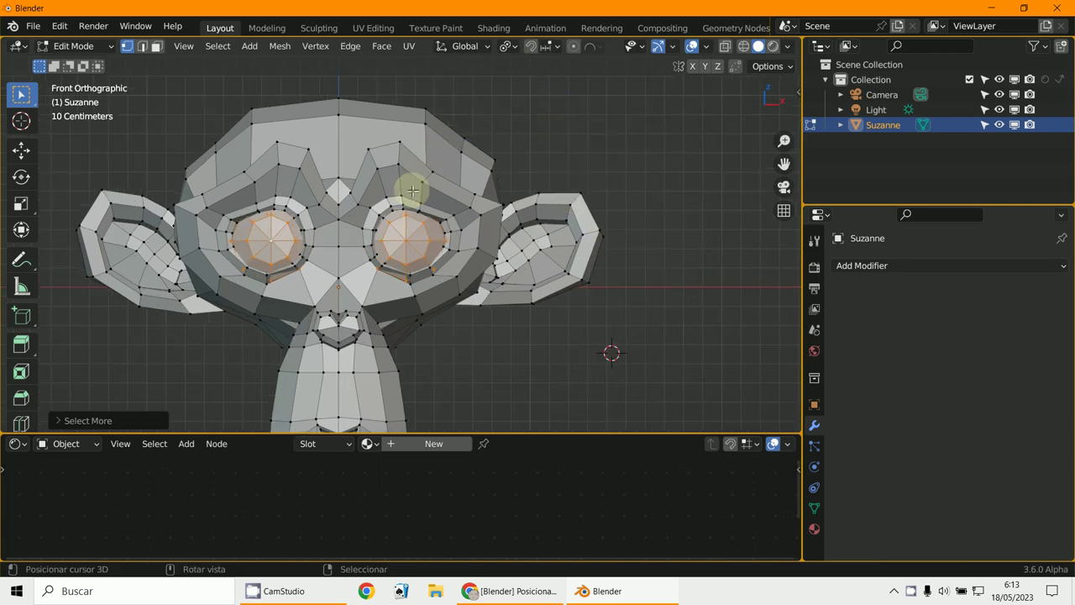
{"action": "scroll", "coordinate": [374, 261], "scroll_direction": "up", "scroll_amount": 1}
{"action": "scroll", "coordinate": [374, 261], "scroll_direction": "up", "scroll_amount": 1}
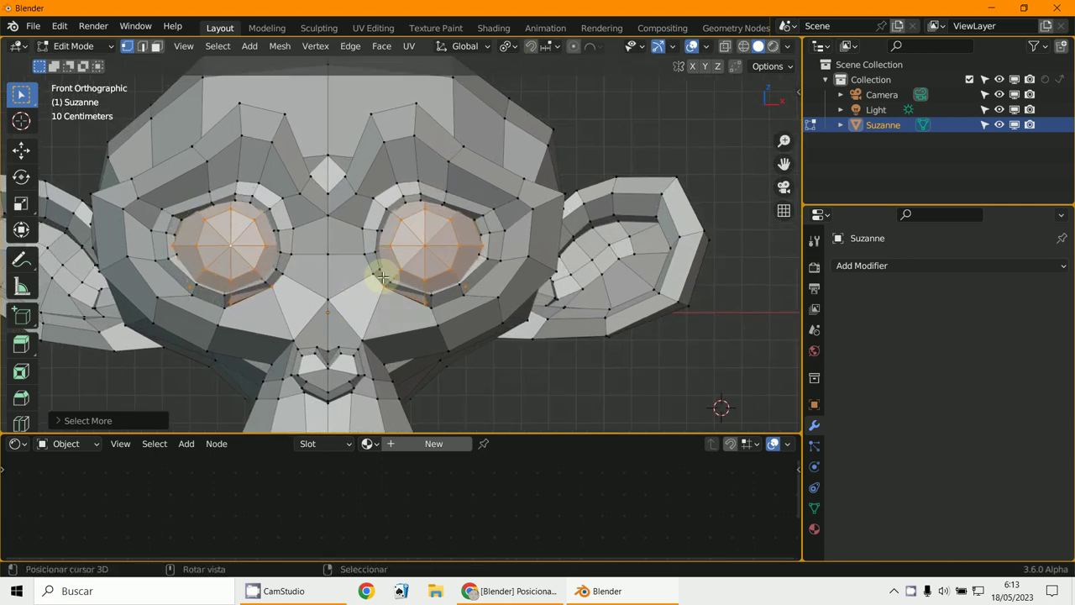
{"action": "scroll", "coordinate": [424, 239], "scroll_direction": "down", "scroll_amount": 1}
{"action": "scroll", "coordinate": [450, 216], "scroll_direction": "down", "scroll_amount": 1}
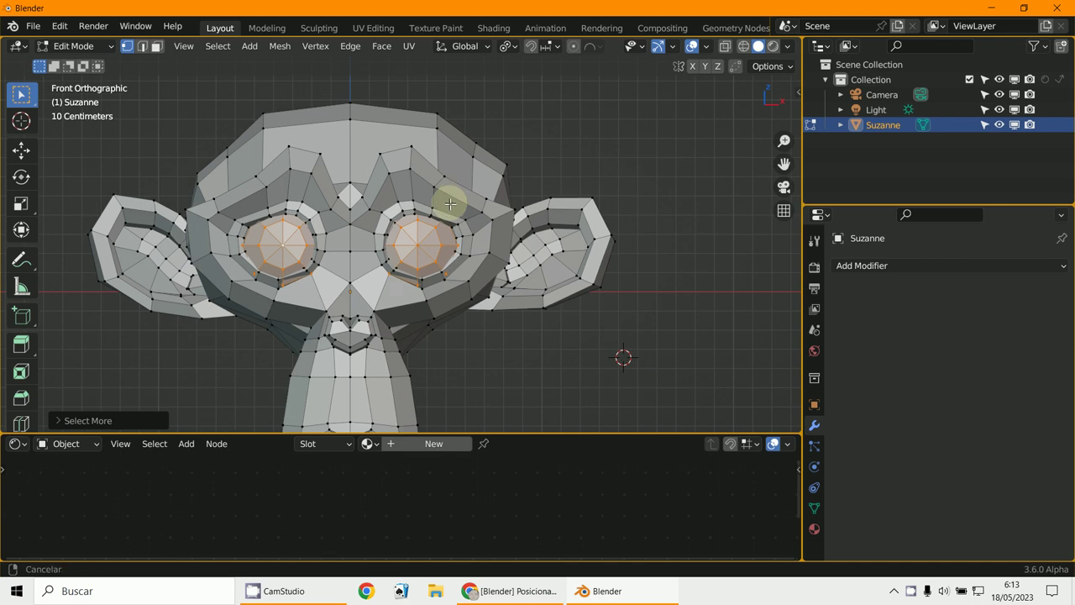
{"action": "scroll", "coordinate": [446, 204], "scroll_direction": "down", "scroll_amount": 1}
Step: Choose Individual Origins as the pivot point once more and try rotating both eyes in place again
{"action": "left_click", "coordinate": [517, 48]}
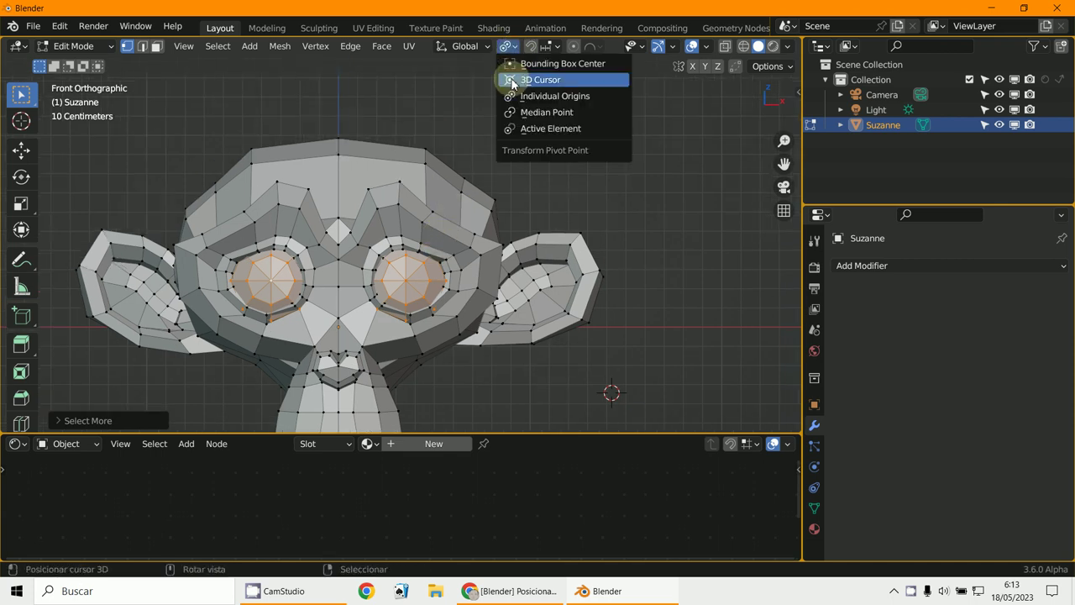
{"action": "left_click", "coordinate": [589, 100]}
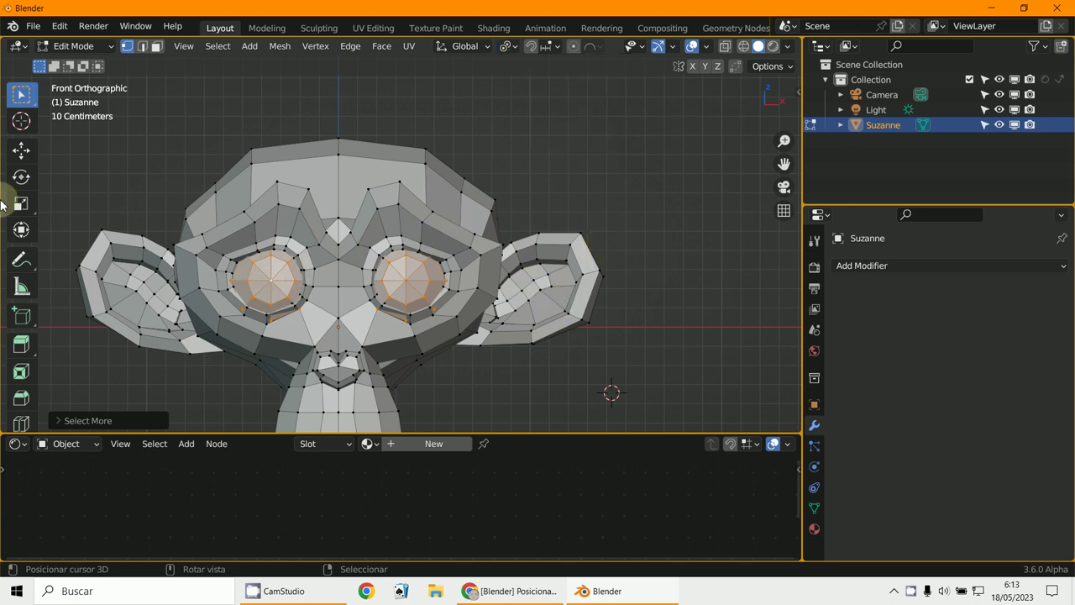
{"action": "middle_click_drag", "start_coordinate": [532, 252], "coordinate": [526, 235], "text": "shift"}
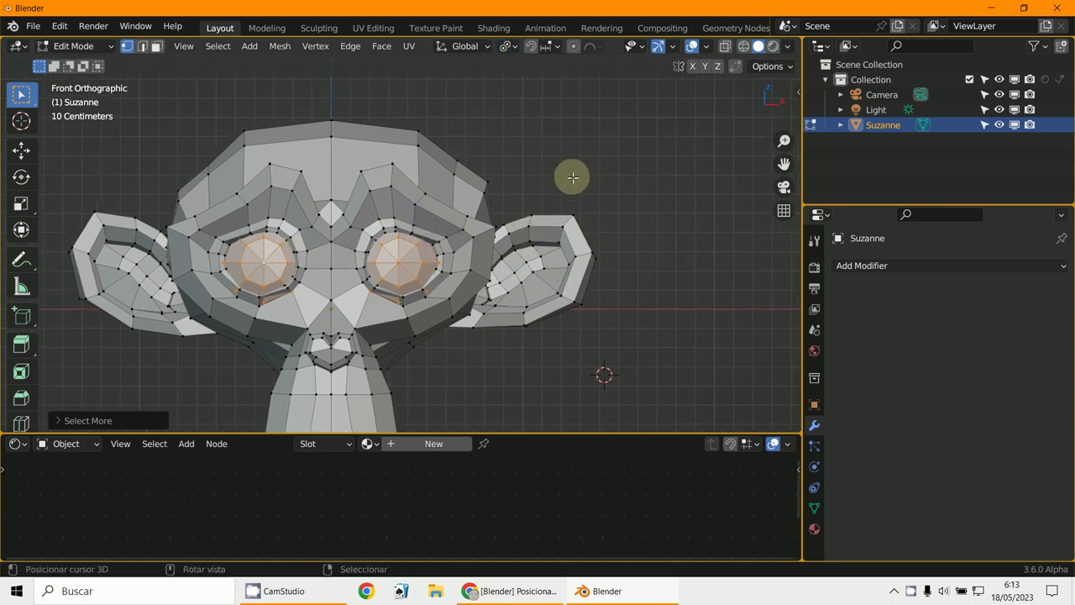
{"action": "key", "text": "g"}
{"action": "right_click", "coordinate": [561, 178]}
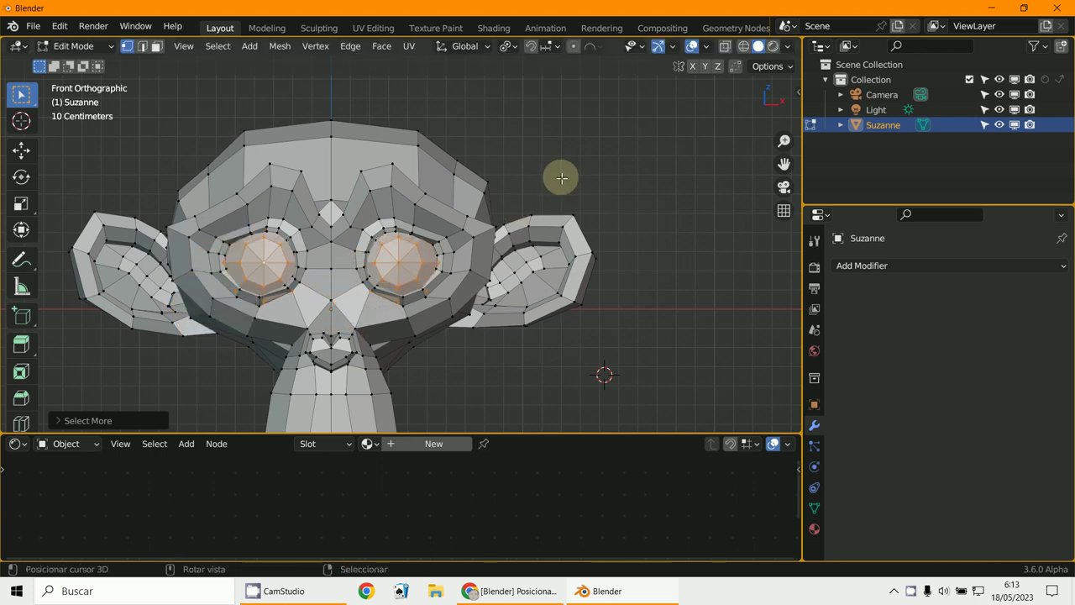
{"action": "key", "text": "r"}
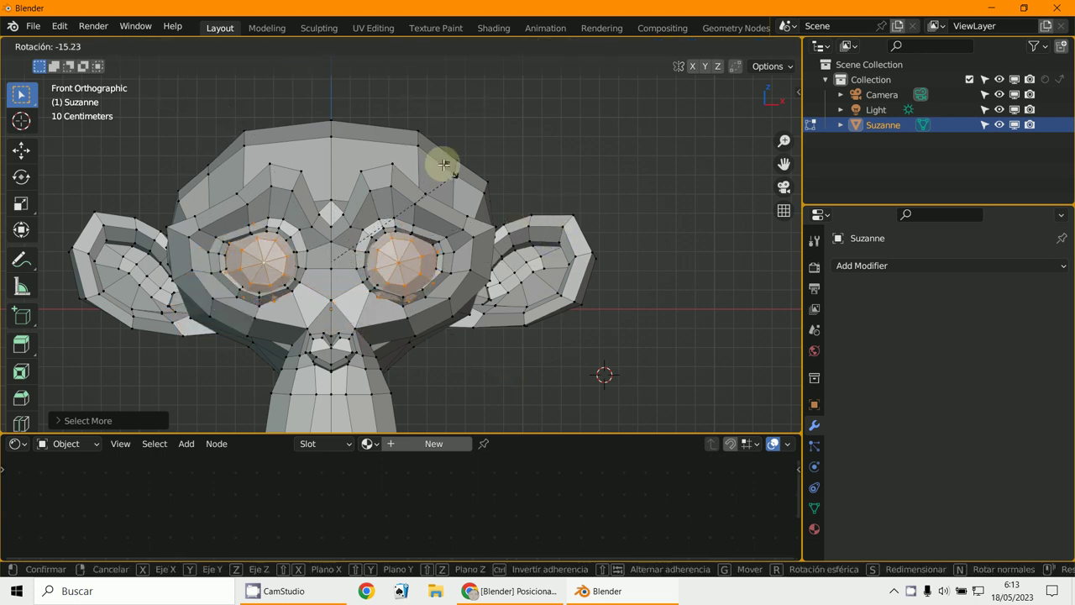
{"action": "right_click", "coordinate": [295, 163]}
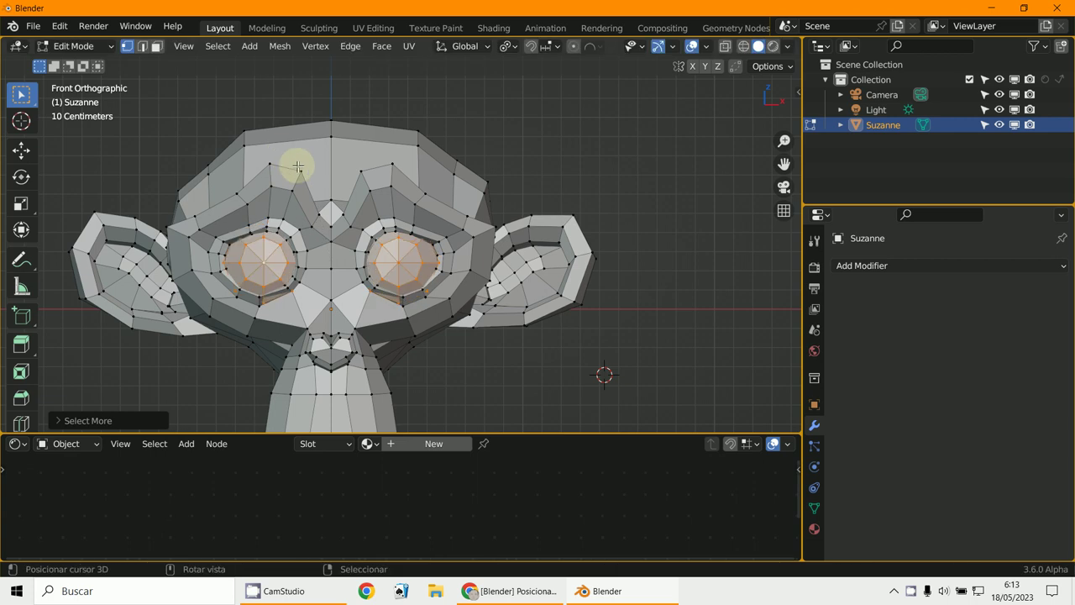
Step: Set the pivot point to Bounding Box Center and try rotating both eyes in each direction around their shared centre
{"action": "left_click", "coordinate": [510, 49]}
{"action": "left_click", "coordinate": [529, 60]}
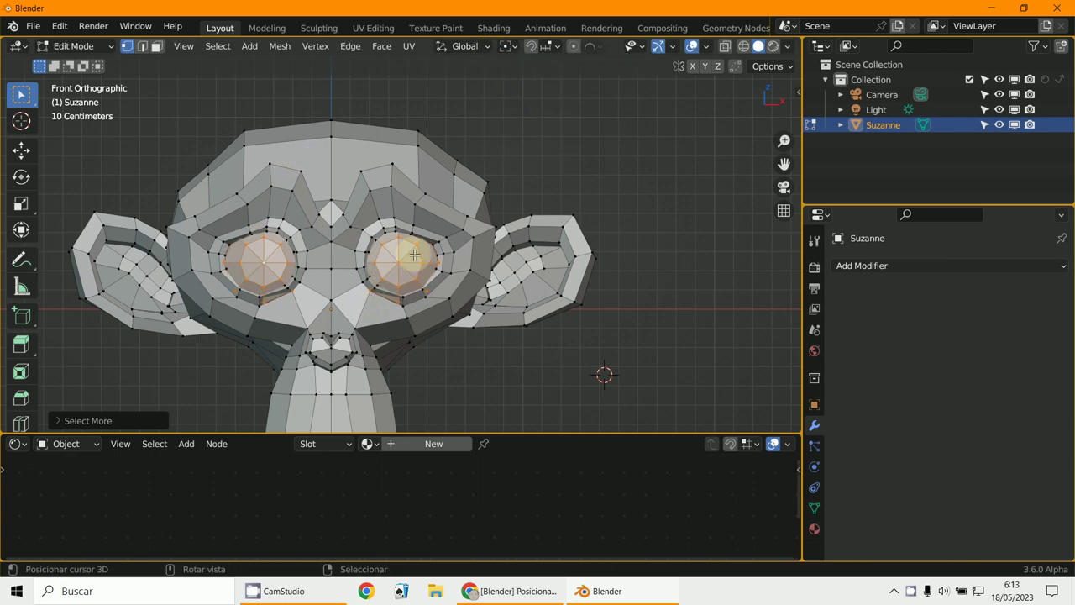
{"action": "key", "text": "r"}
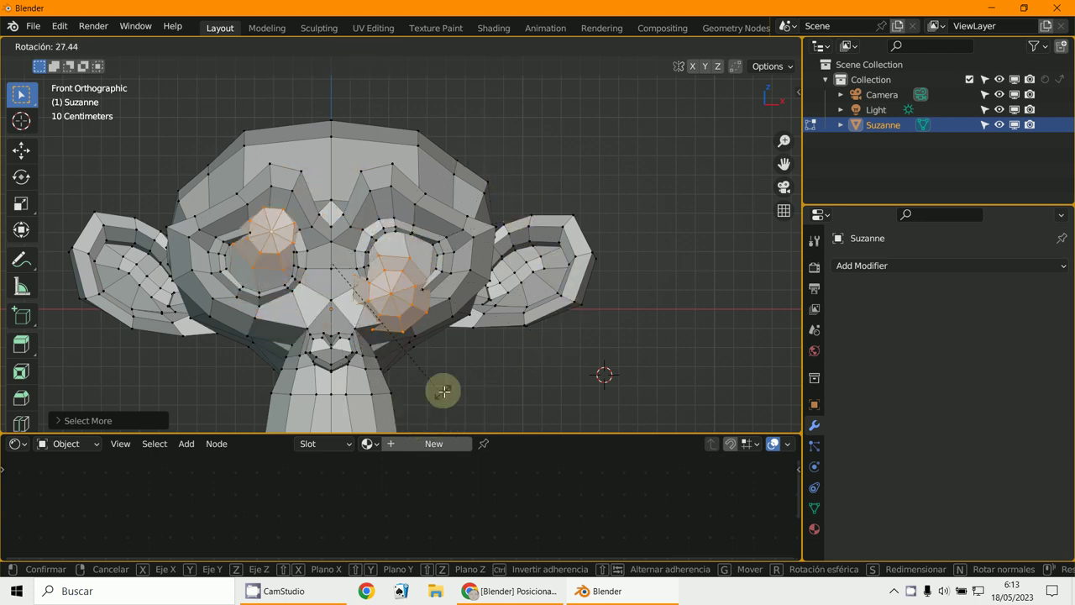
{"action": "key", "text": "Escape"}
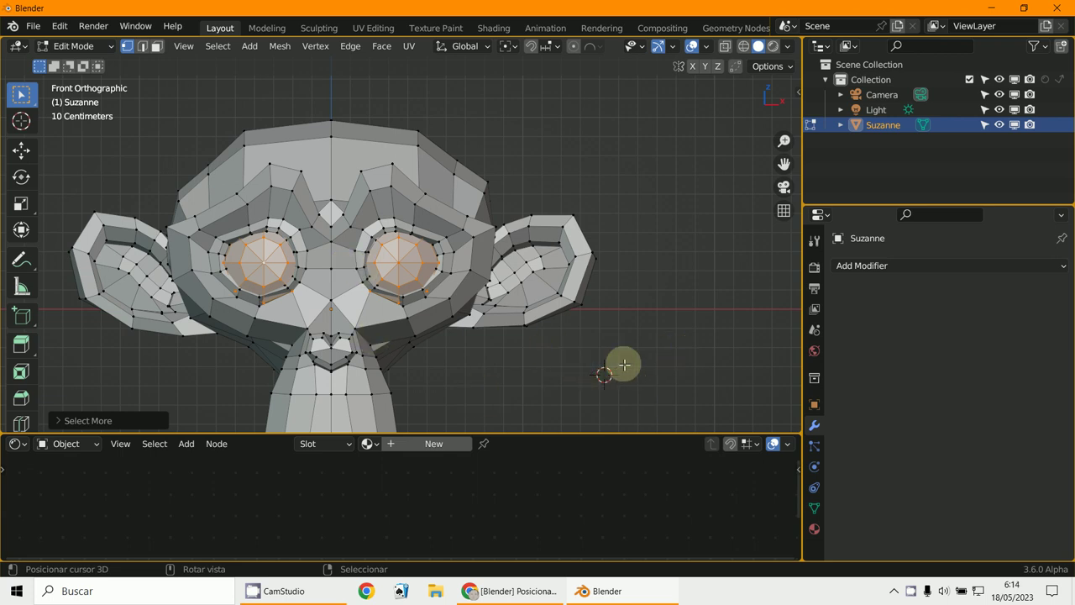
{"action": "key", "text": "s"}
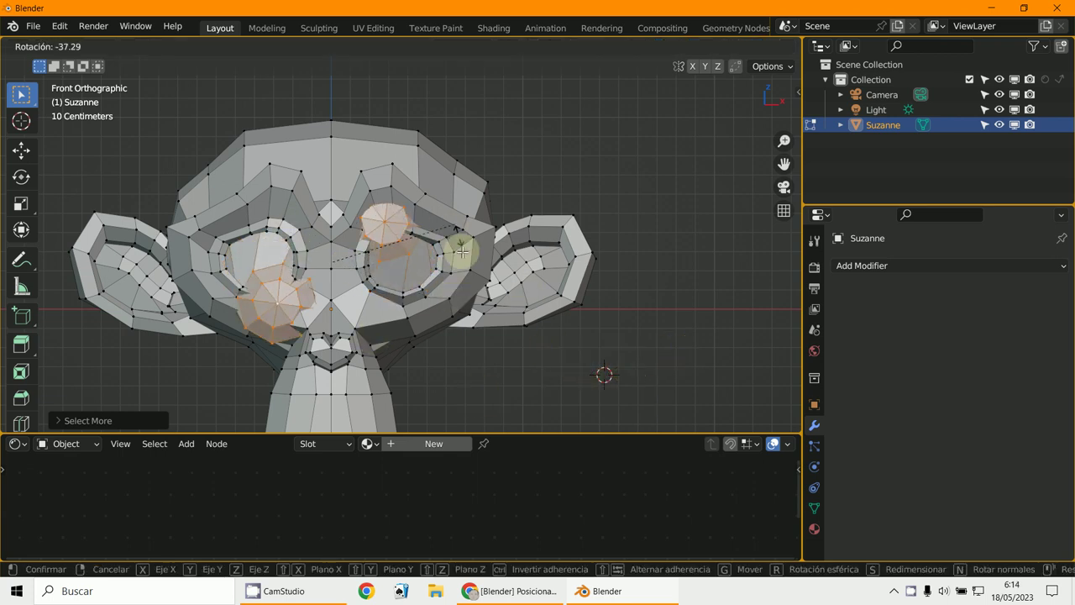
{"action": "key", "text": "Escape"}
Step: Switch to face selection, select the matching outer rim face on each ear, and try rotating both around their common centre
{"action": "left_click", "coordinate": [507, 49]}
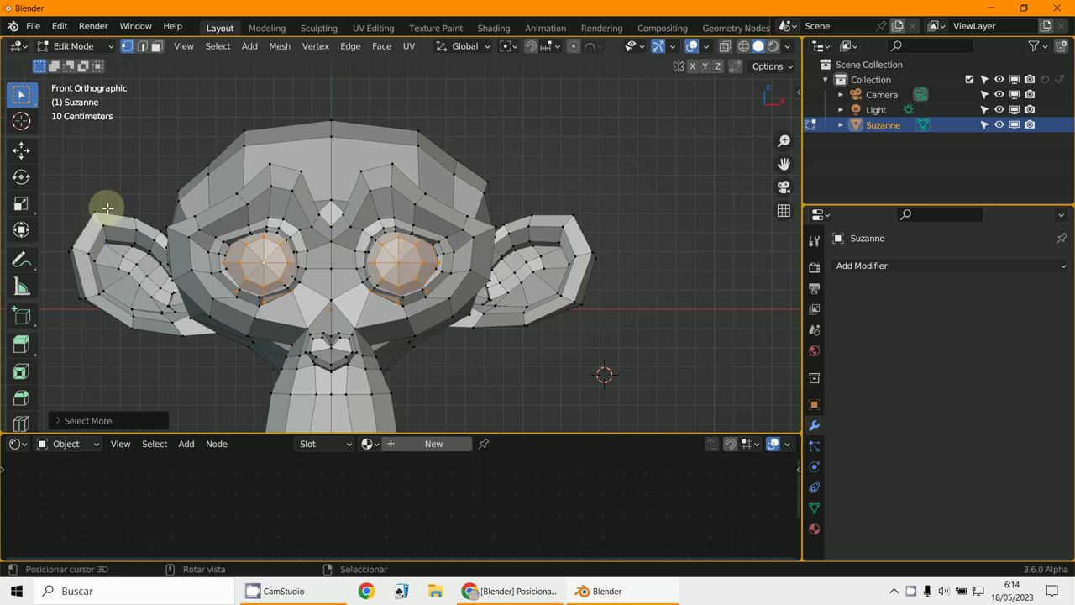
{"action": "left_click", "coordinate": [156, 48]}
{"action": "left_click", "coordinate": [88, 238]}
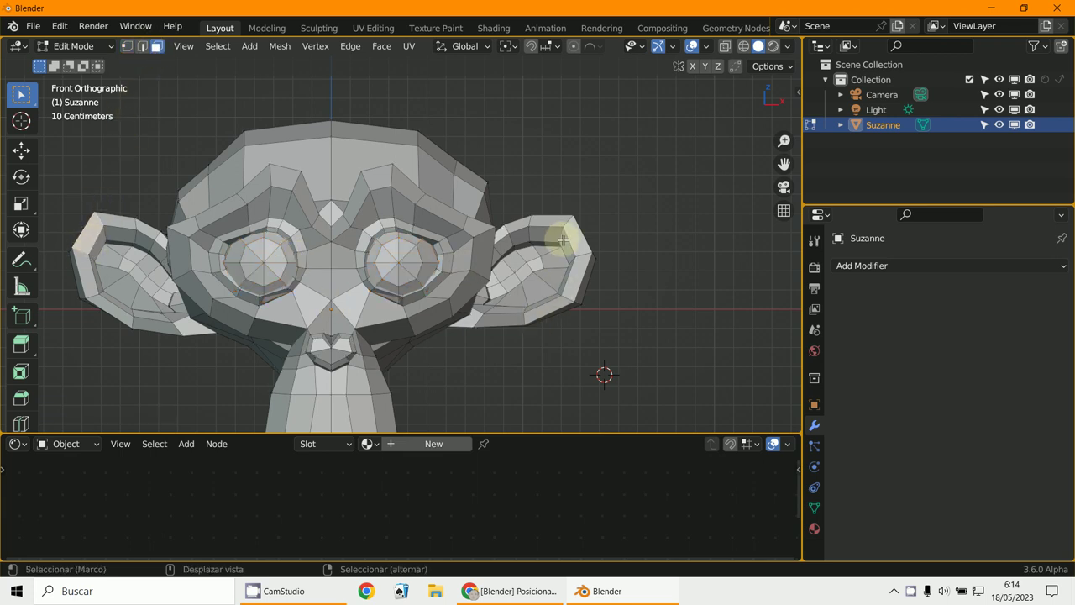
{"action": "key", "text": "r"}
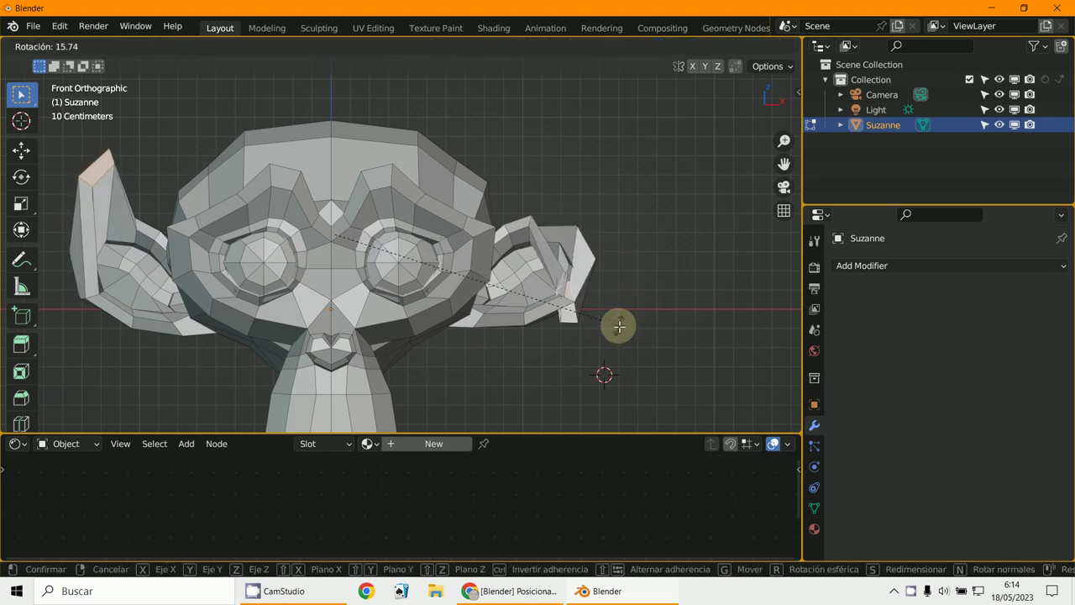
{"action": "key", "text": "Escape"}
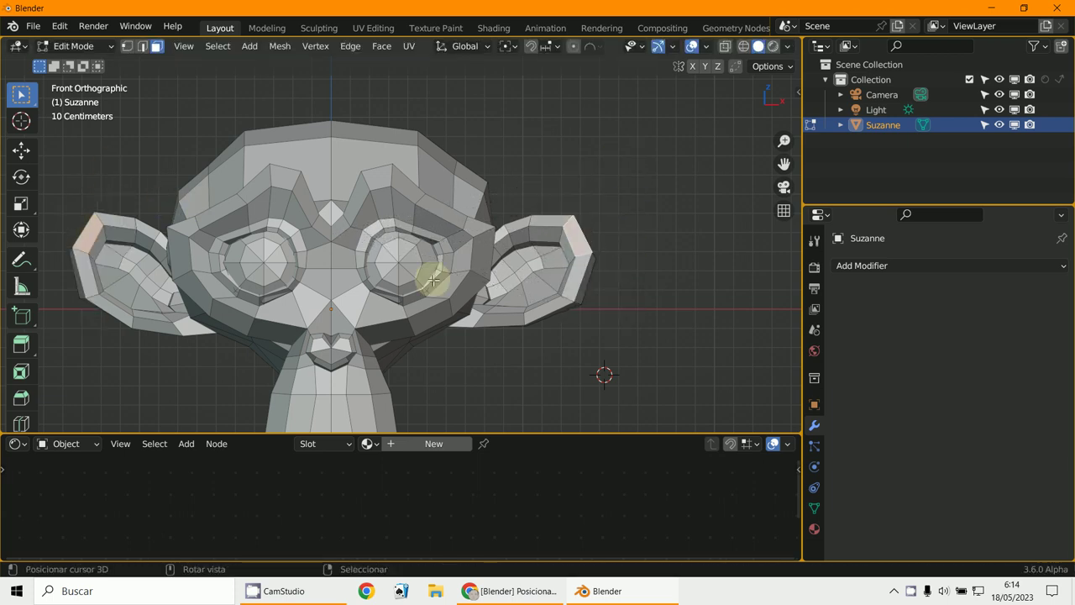
{"action": "key", "text": "r"}
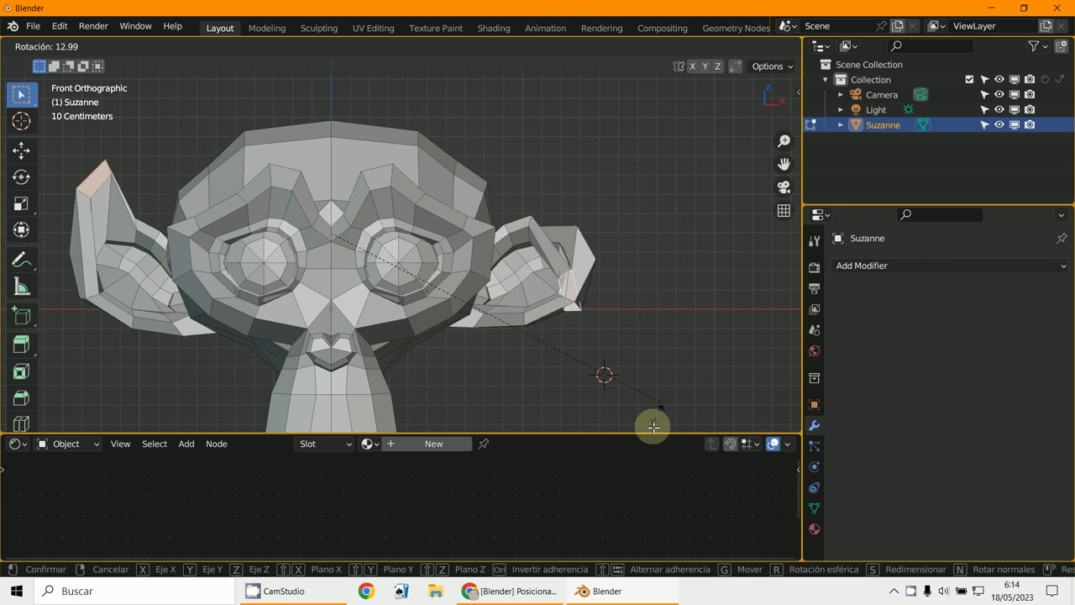
{"action": "key", "text": "Escape"}
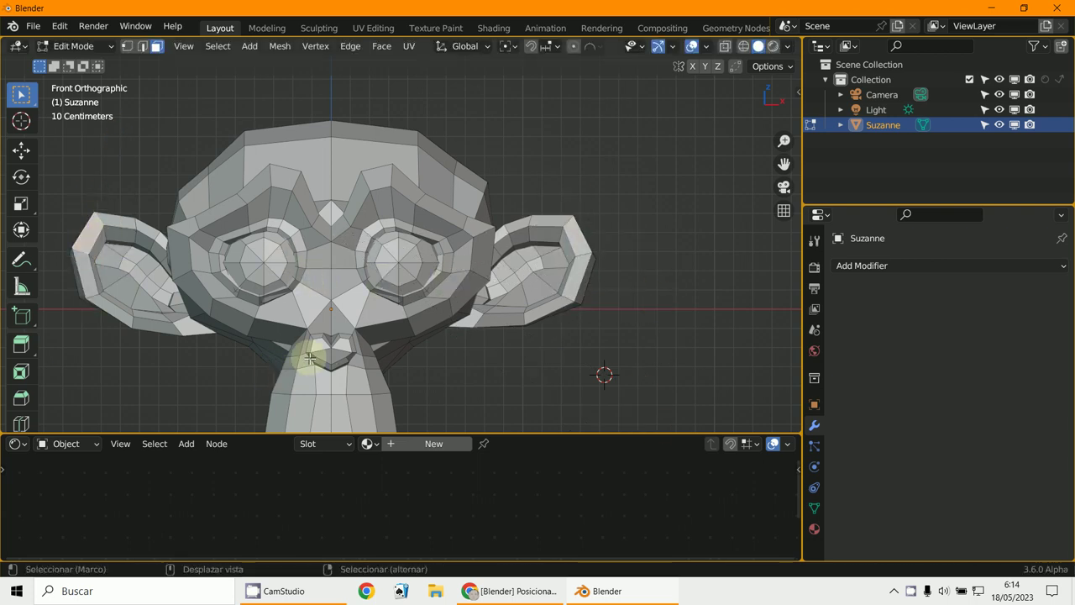
Step: Select the outer rim face of the -X ear and a nose face, and try rotating them around their shared bounding box centre
{"action": "left_click", "coordinate": [334, 357], "text": "shift"}
{"action": "key", "text": "r"}
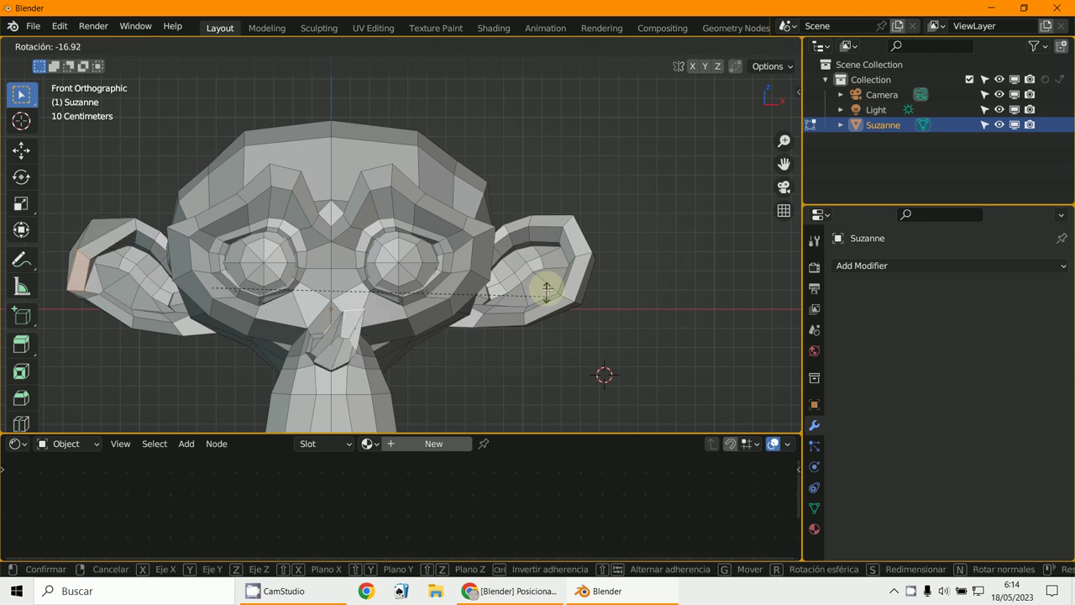
{"action": "key", "text": "Escape"}
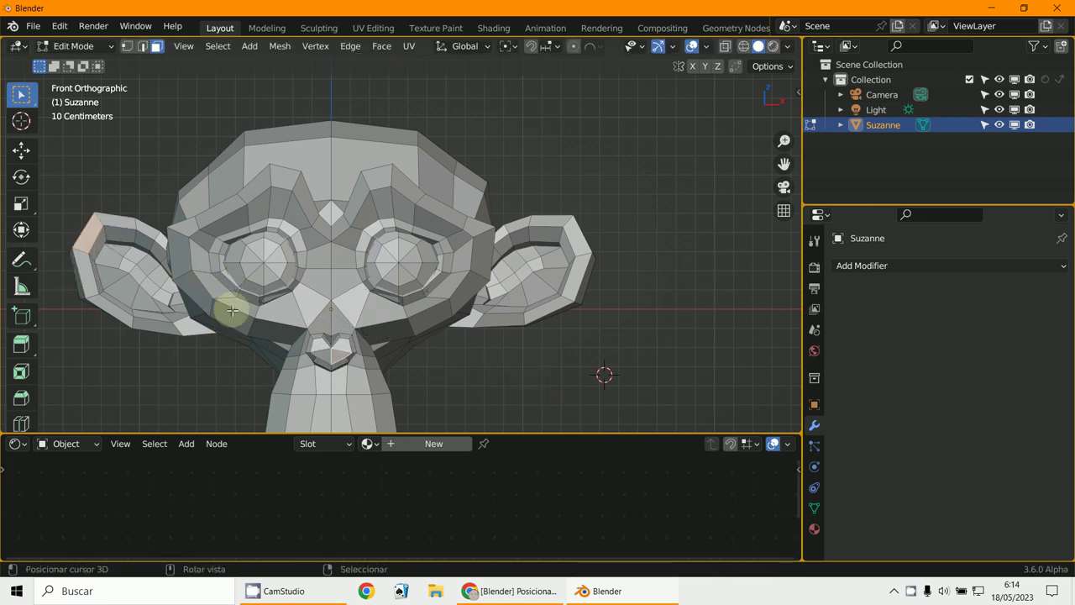
{"action": "key", "text": "r"}
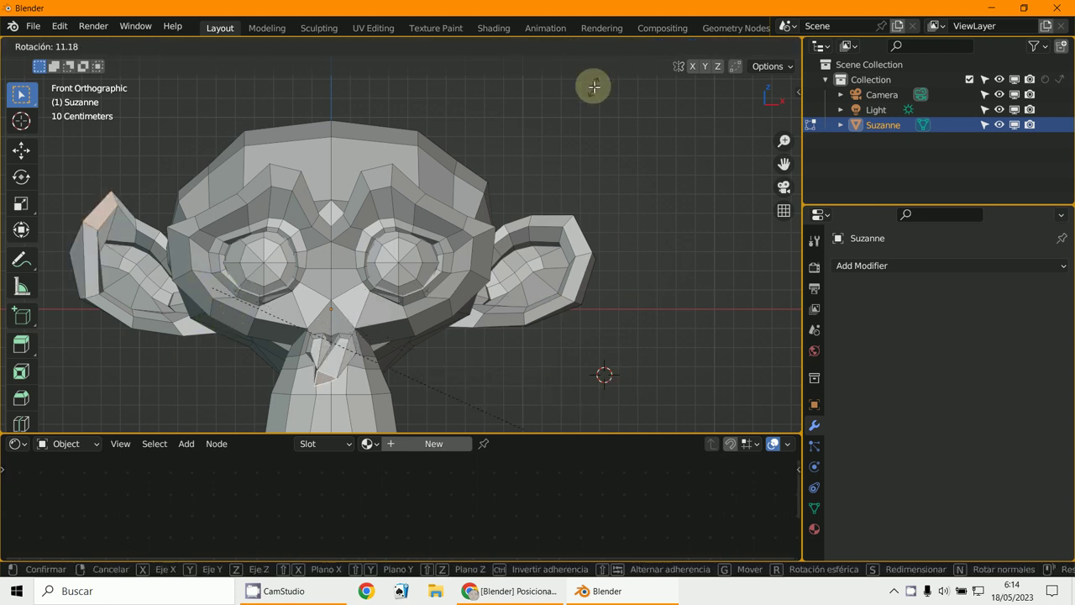
{"action": "key", "text": "Escape"}
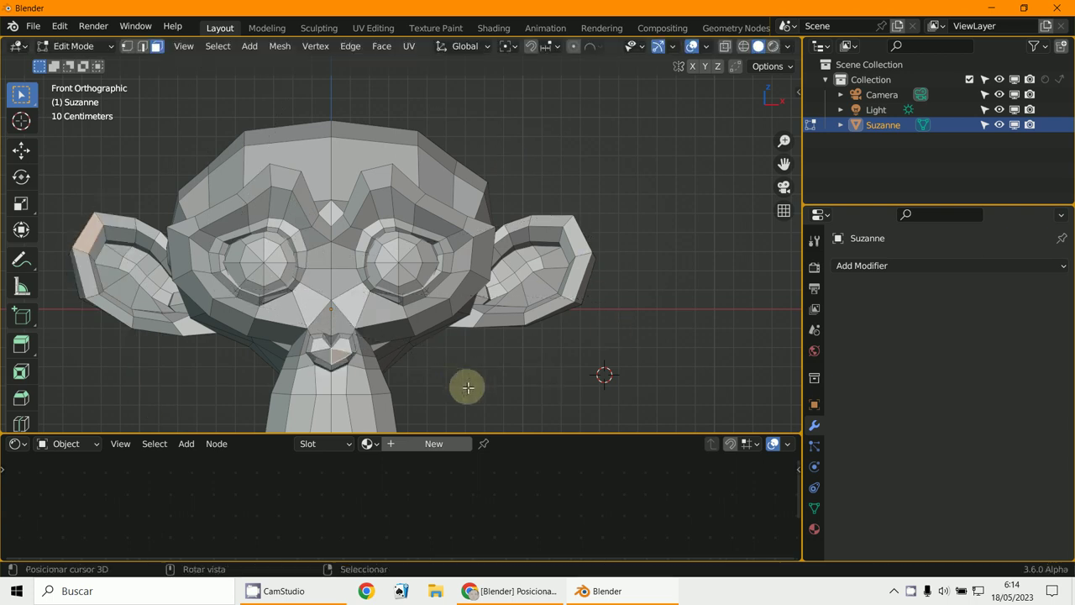
Step: Keep the Bounding Box Center pivot, select the mirrored faces on both sides of the upper head, rotate them, and undo the rotation
{"action": "left_click", "coordinate": [511, 47]}
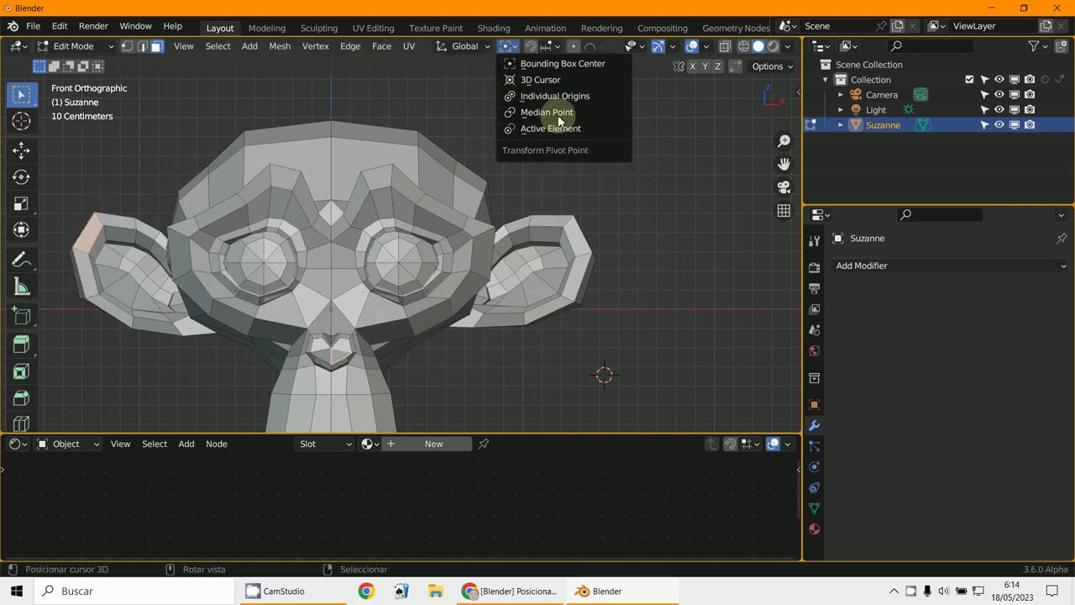
{"action": "left_click", "coordinate": [508, 46]}
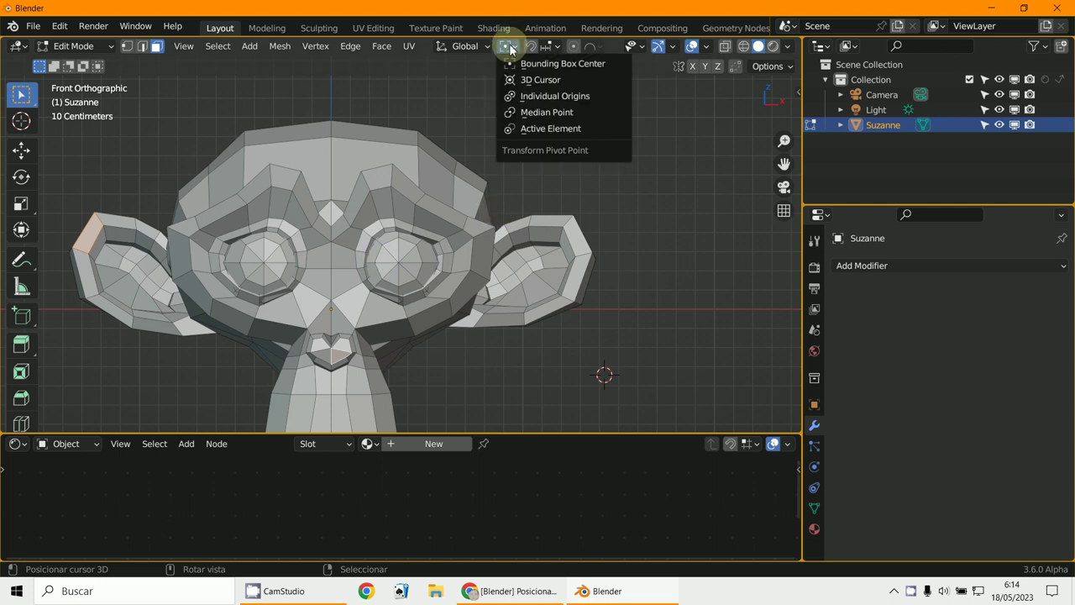
{"action": "left_click", "coordinate": [547, 65]}
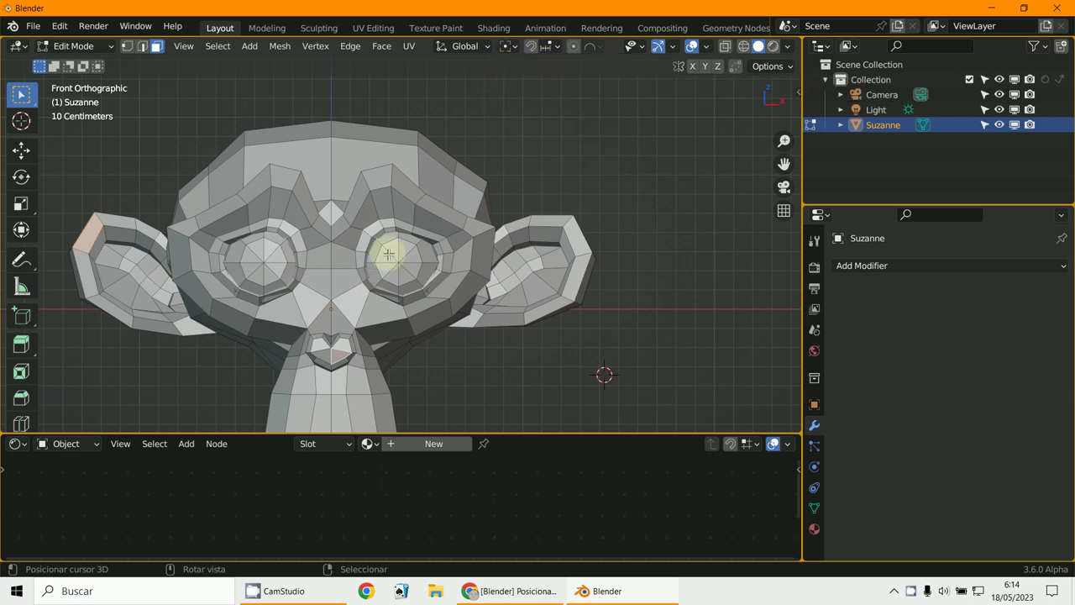
{"action": "left_click", "coordinate": [204, 193], "text": "shift"}
{"action": "key", "text": "r"}
{"action": "left_click", "coordinate": [538, 321]}
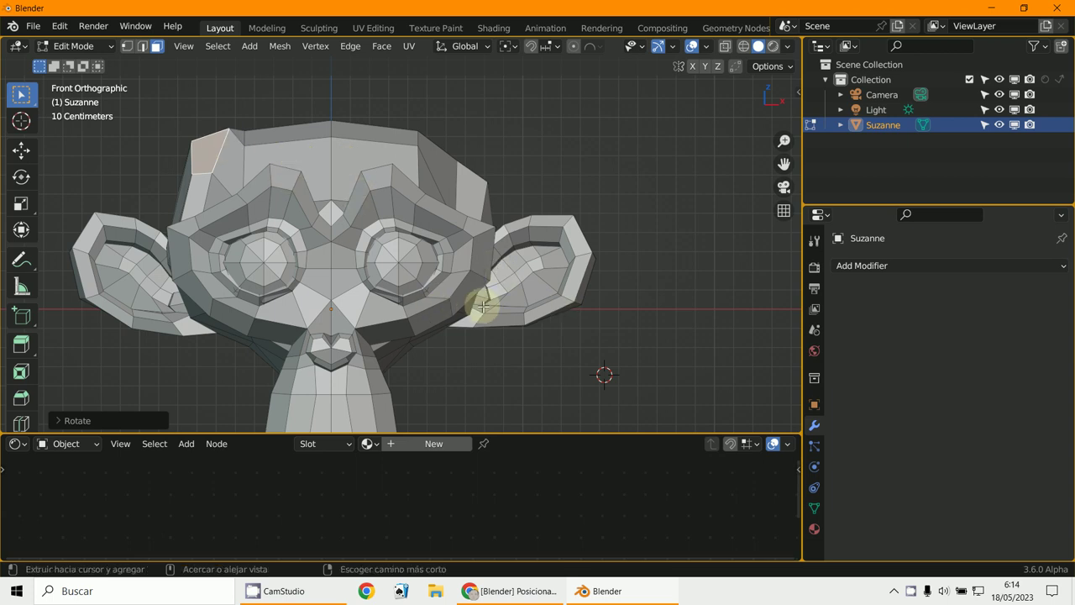
{"action": "key", "text": "ctrl+z"}
Step: Set the pivot point to 3D Cursor and try rotating the two head faces around the cursor beyond the +X ear
{"action": "left_click", "coordinate": [510, 46]}
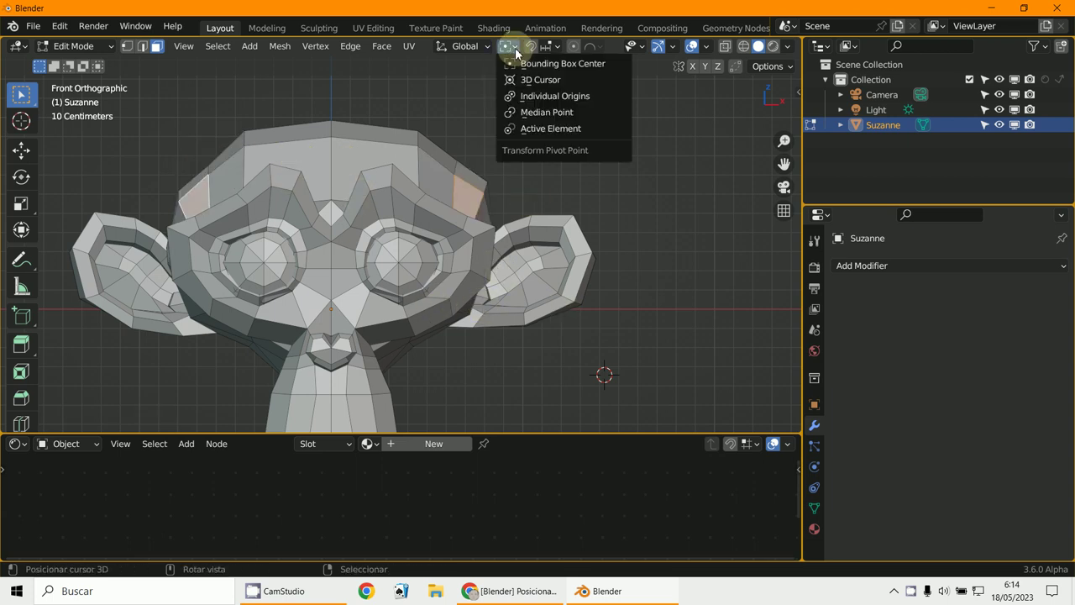
{"action": "left_click", "coordinate": [530, 79]}
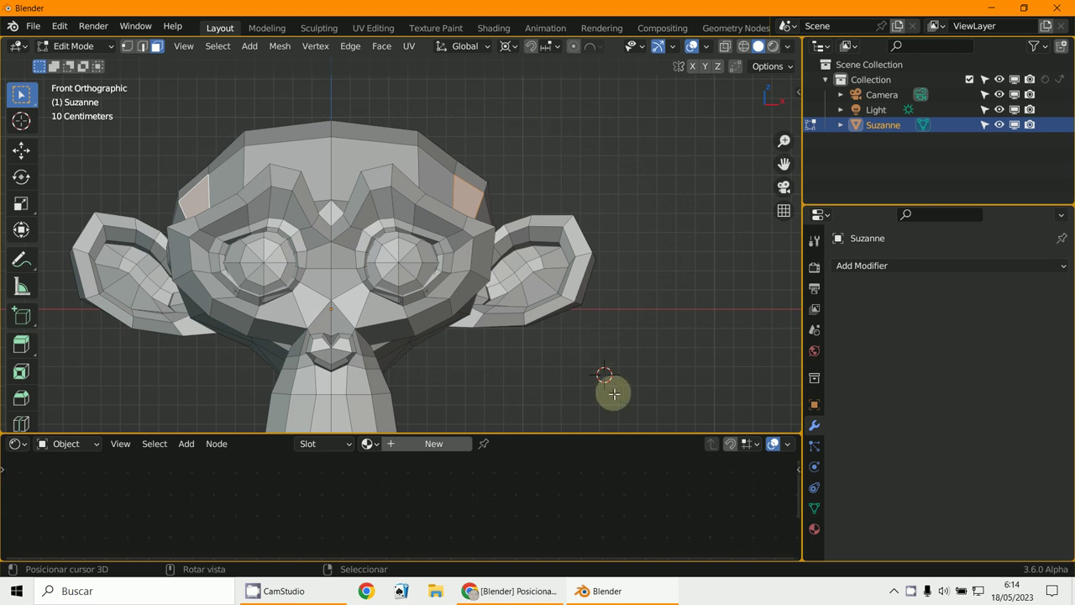
{"action": "key", "text": "r"}
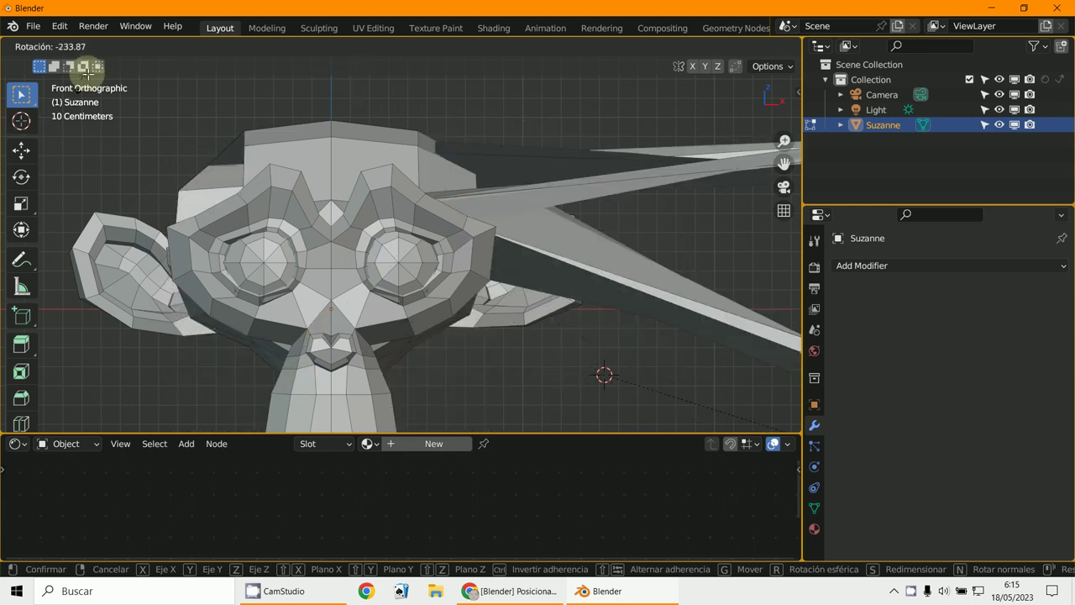
{"action": "key", "text": "Escape"}
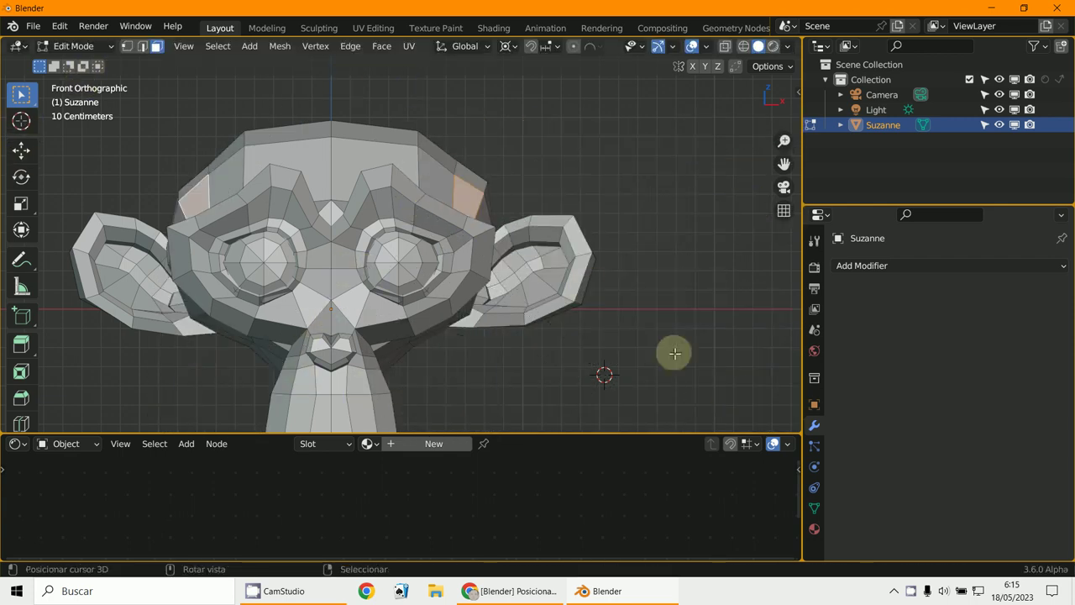
{"action": "scroll", "coordinate": [514, 182], "scroll_direction": "down", "scroll_amount": 3}
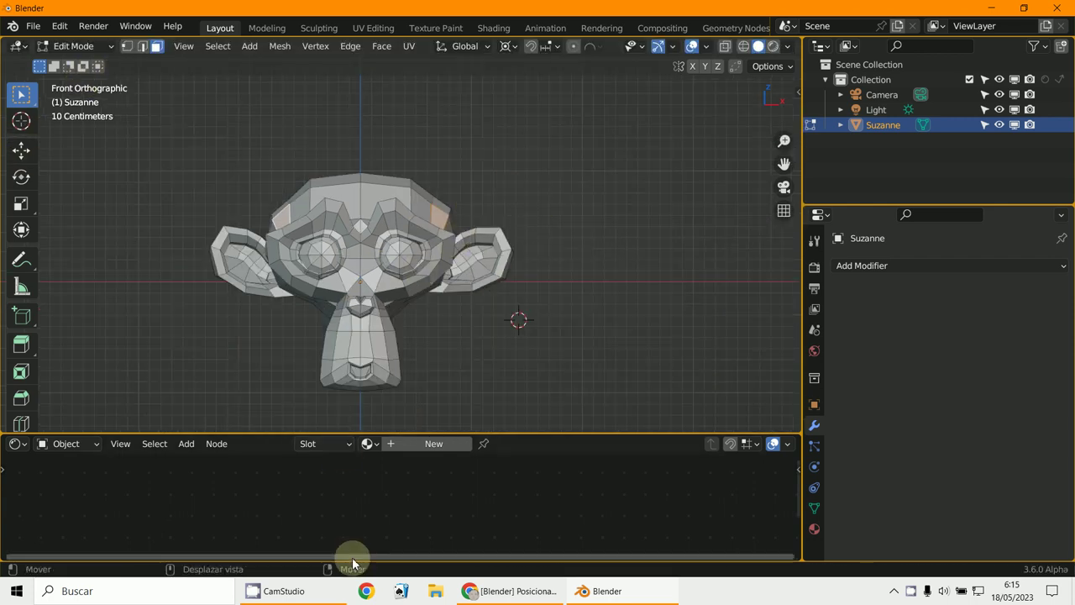